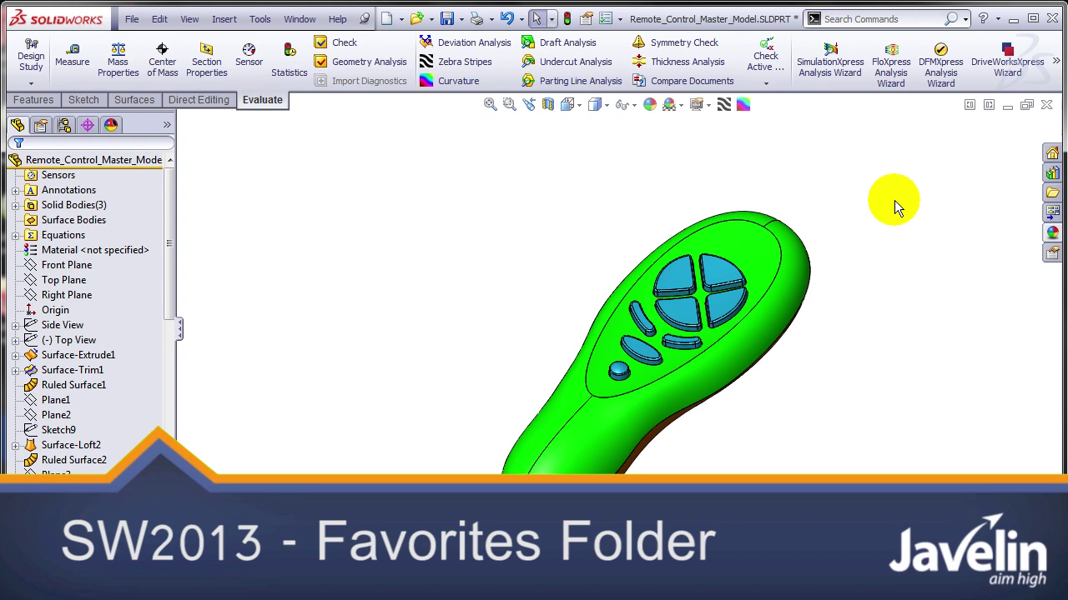
- Orbit the remote to front and tilted side views, then hide the solid bodies
middle_drag(896, 330, 466, 396)
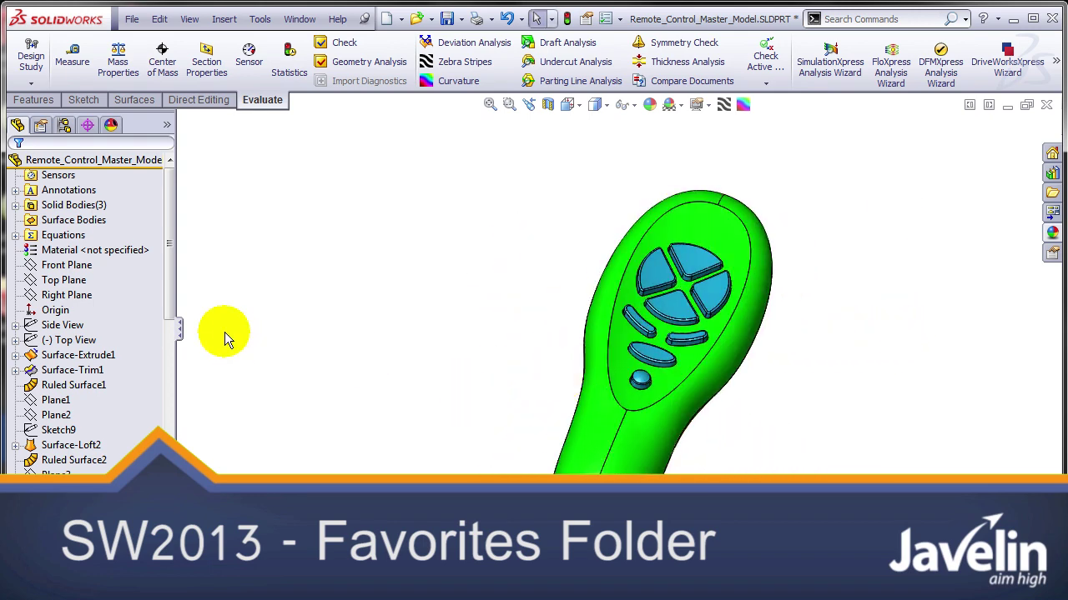
drag(170, 297, 173, 239)
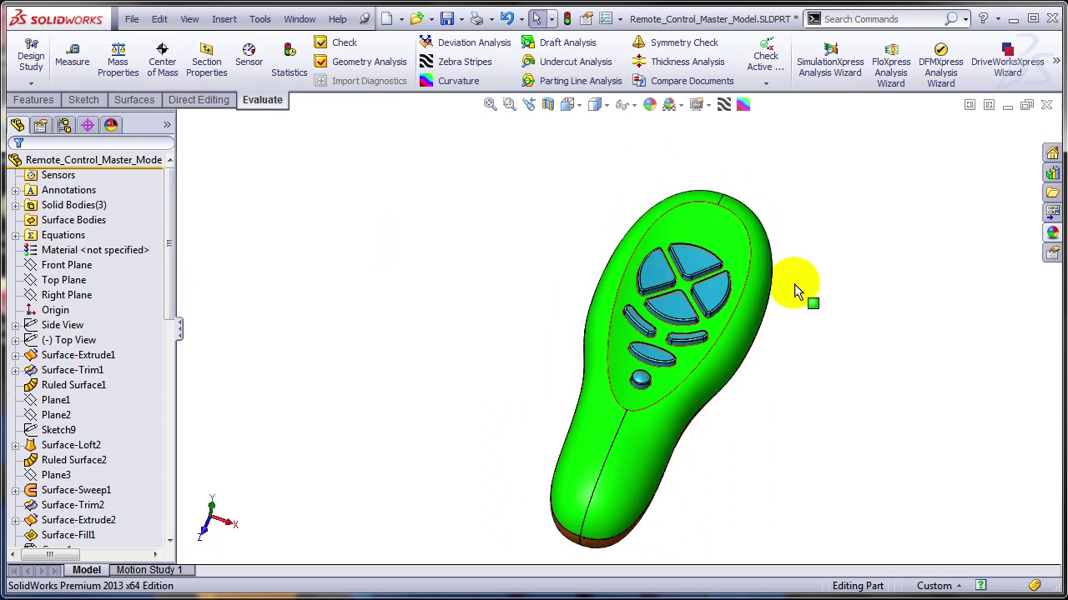
middle_drag(850, 457, 722, 374)
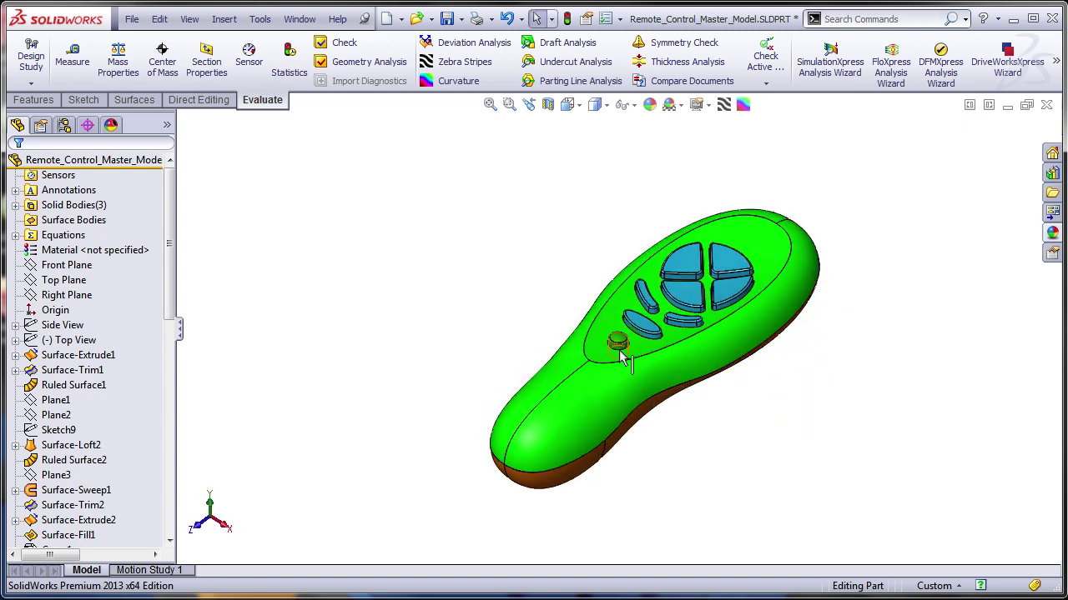
scroll(619, 347, down, 2)
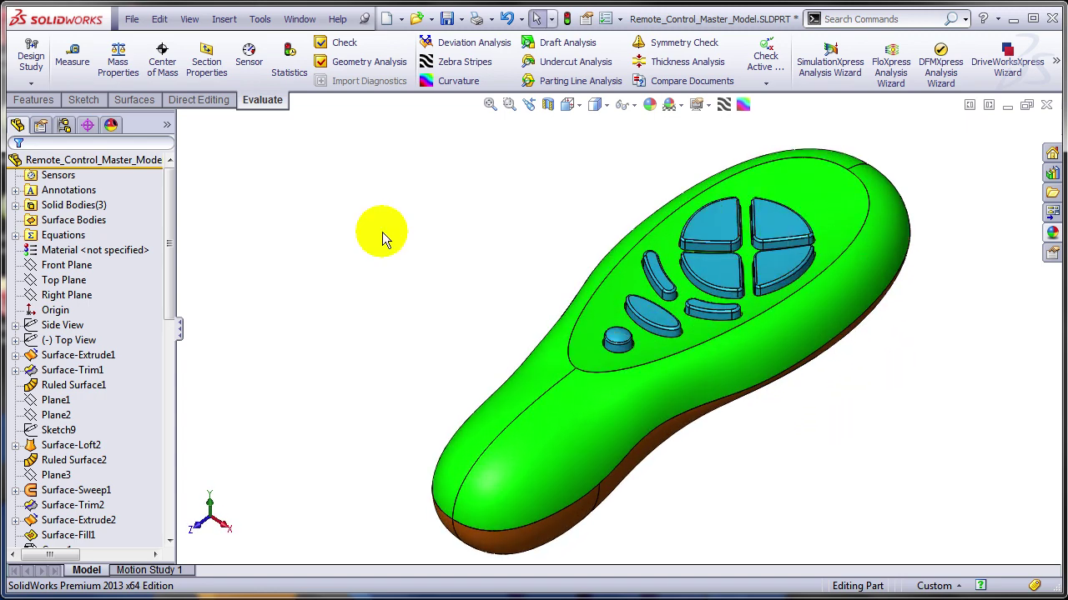
click(73, 208)
right_click(73, 208)
click(85, 187)
- Show the Side View and Top View sketch pictures and orbit around them
click(65, 324)
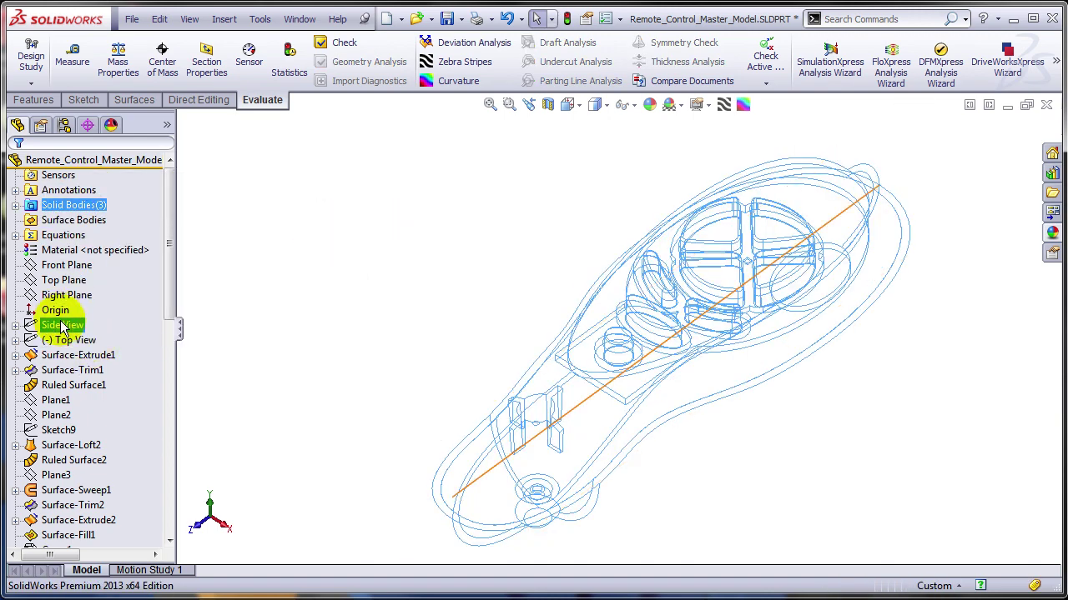
ctrl+click(69, 340)
right_click(69, 346)
click(78, 300)
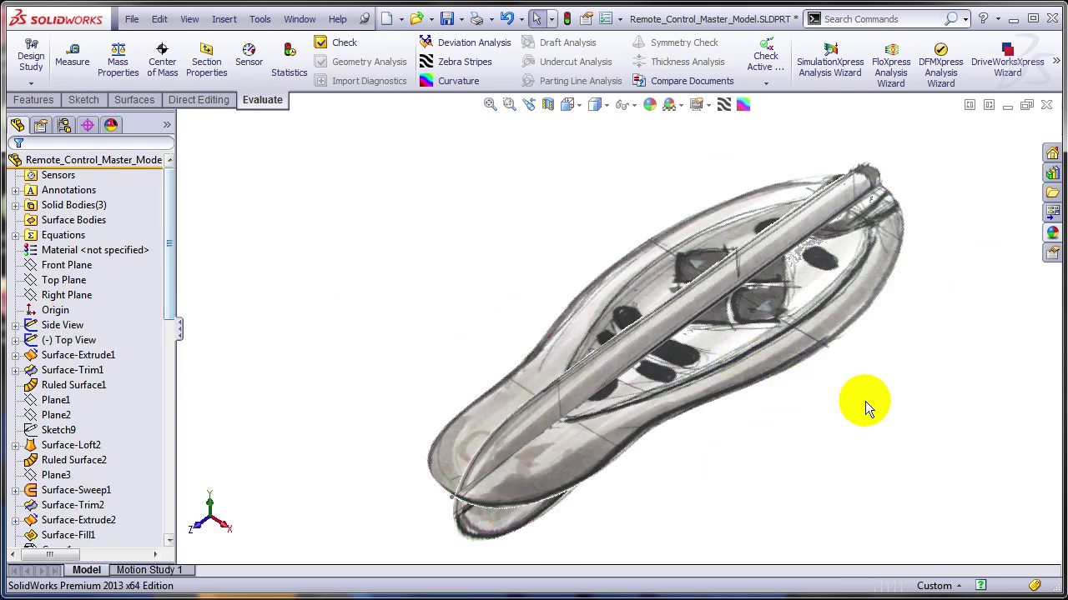
mouse_move(865, 406)
middle_down()
mouse_move(889, 326)
mouse_move(874, 320)
mouse_move(913, 479)
mouse_move(907, 453)
middle_up()
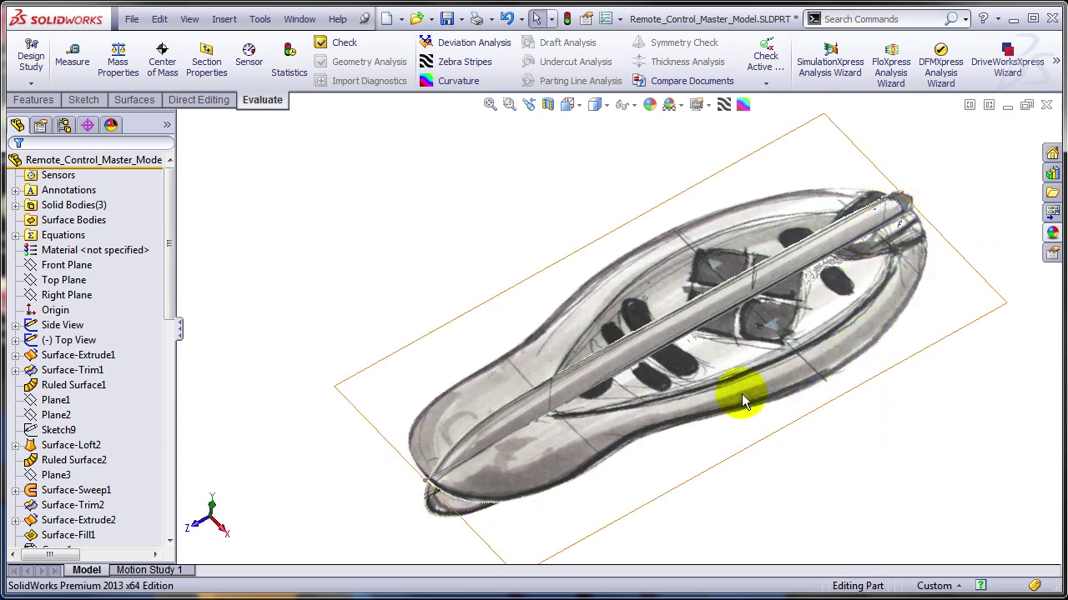
- Hide the Side View and Top View sketch pictures and show the solid bodies again
click(60, 326)
ctrl+click(65, 341)
right_click(65, 341)
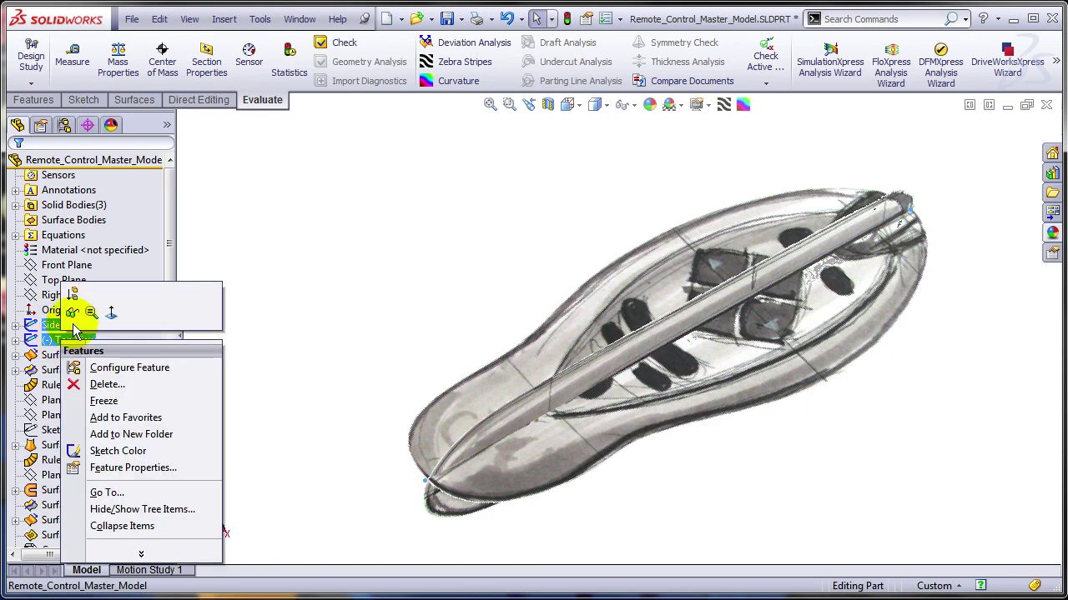
click(68, 298)
click(71, 206)
right_click(71, 208)
click(75, 183)
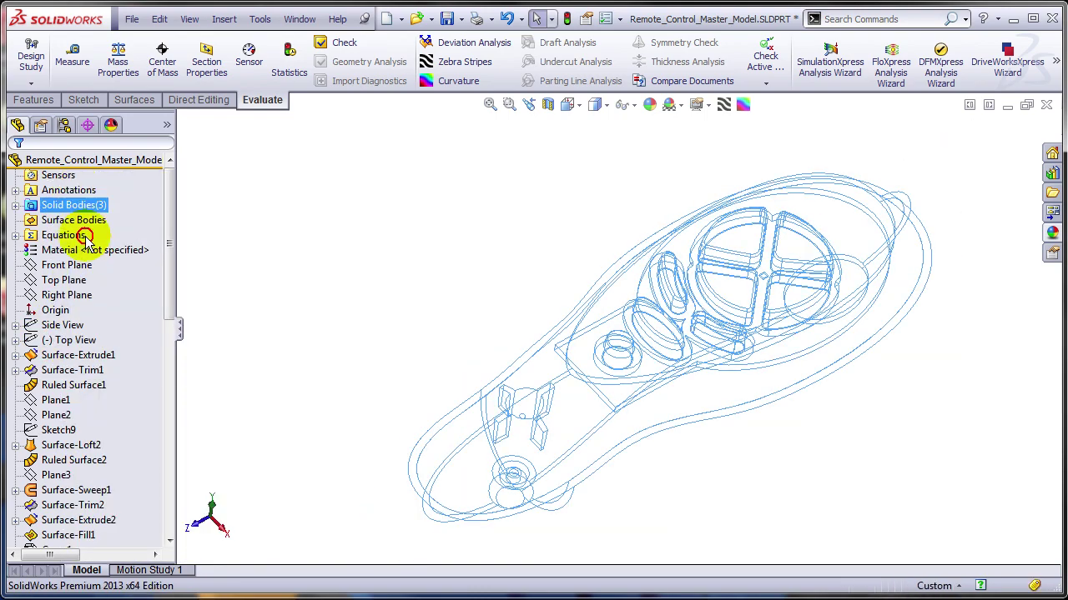
- Roll the history back to before Surface-Trim1 and inspect the Surface-Extrude1 strip
click(71, 370)
right_click(71, 370)
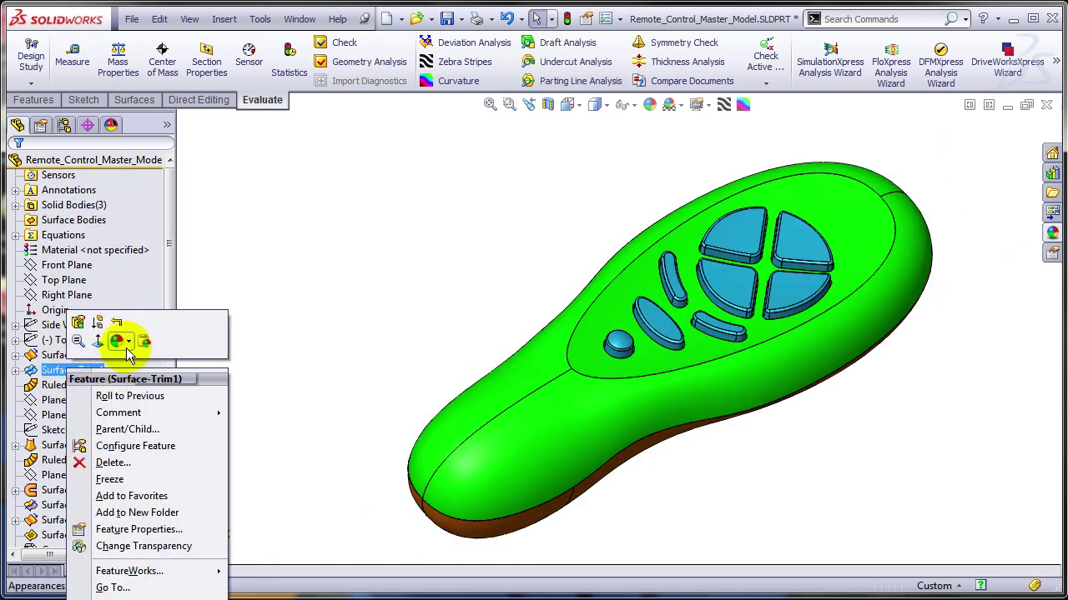
click(121, 336)
scroll(608, 375, up, 4)
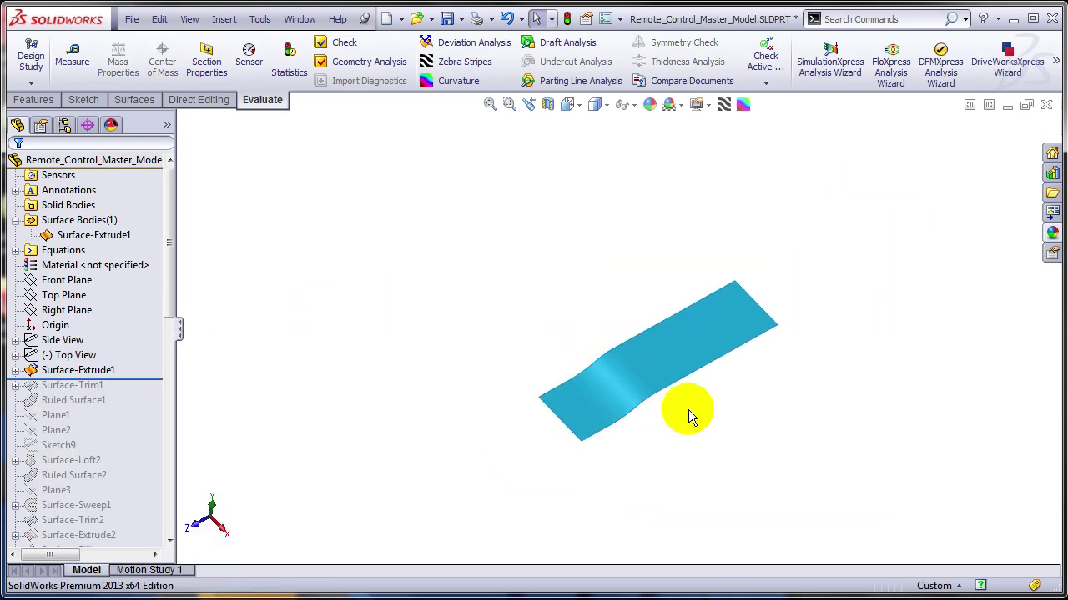
click(75, 372)
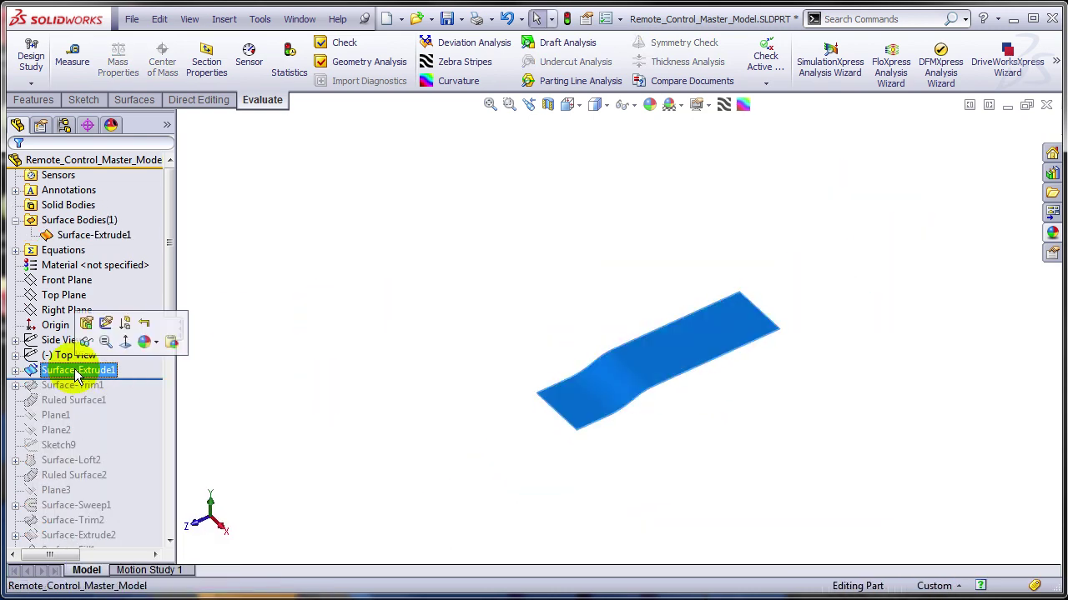
middle_drag(424, 417, 621, 342)
- Roll the history forward past Surface-Trim1 and Surface-Loft2, inspecting each surface
drag(121, 378, 119, 393)
middle_drag(533, 350, 588, 425)
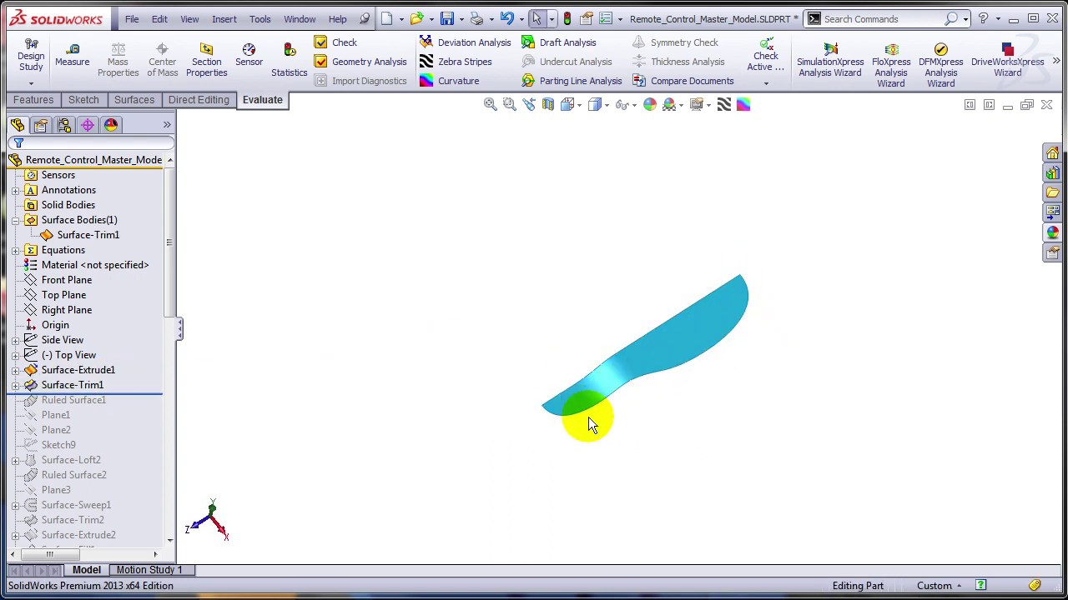
drag(126, 393, 117, 470)
click(84, 490)
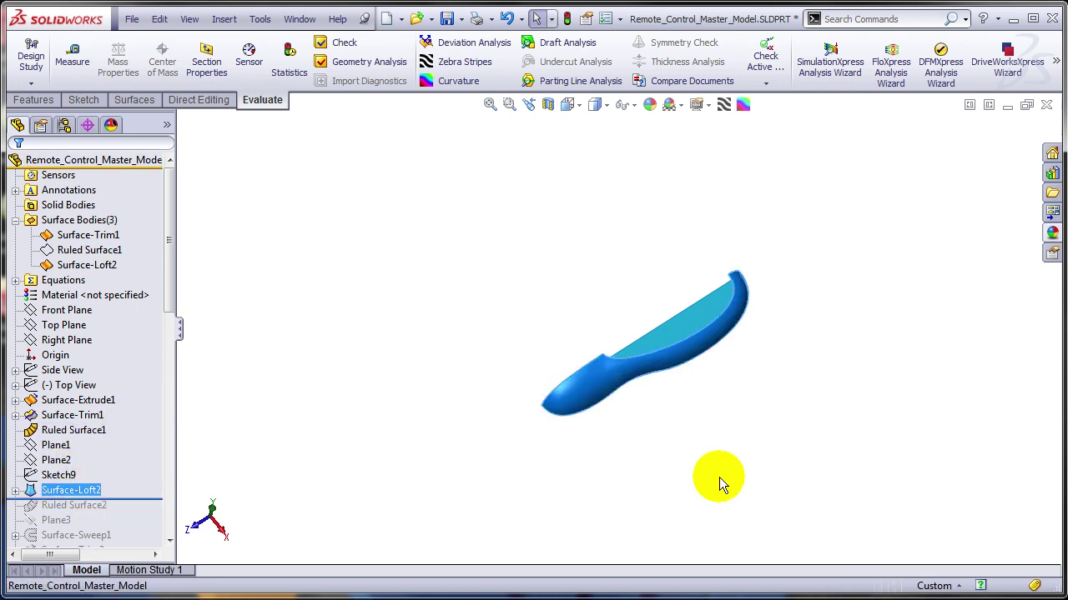
middle_drag(720, 483, 743, 305)
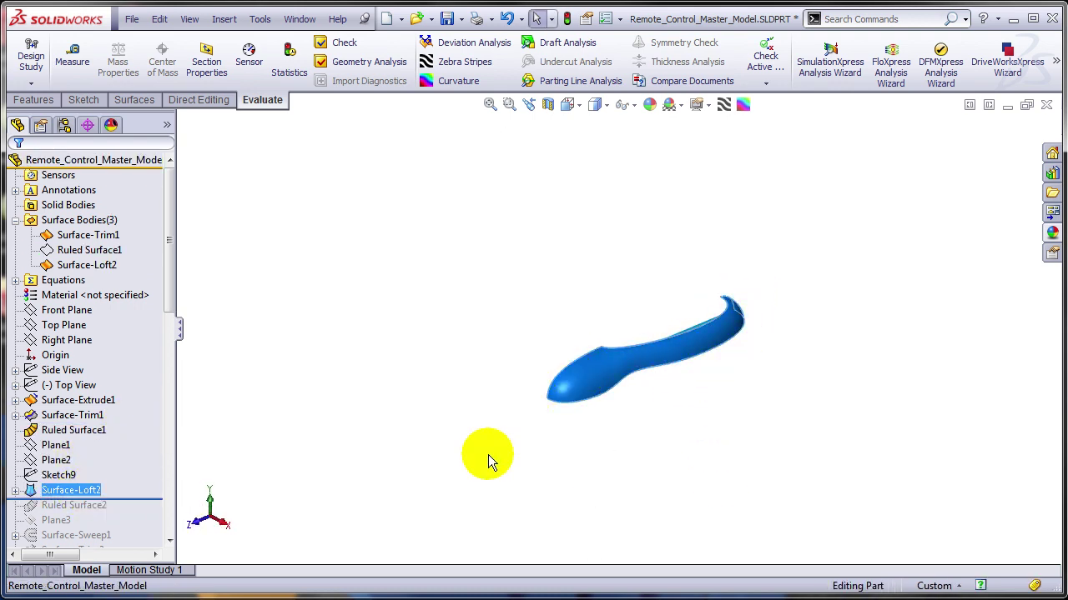
- Move the rollback bar to just below Surface-Fill1 and view the filled end face
drag(138, 495, 143, 377)
middle_drag(614, 430, 734, 357)
drag(144, 409, 142, 448)
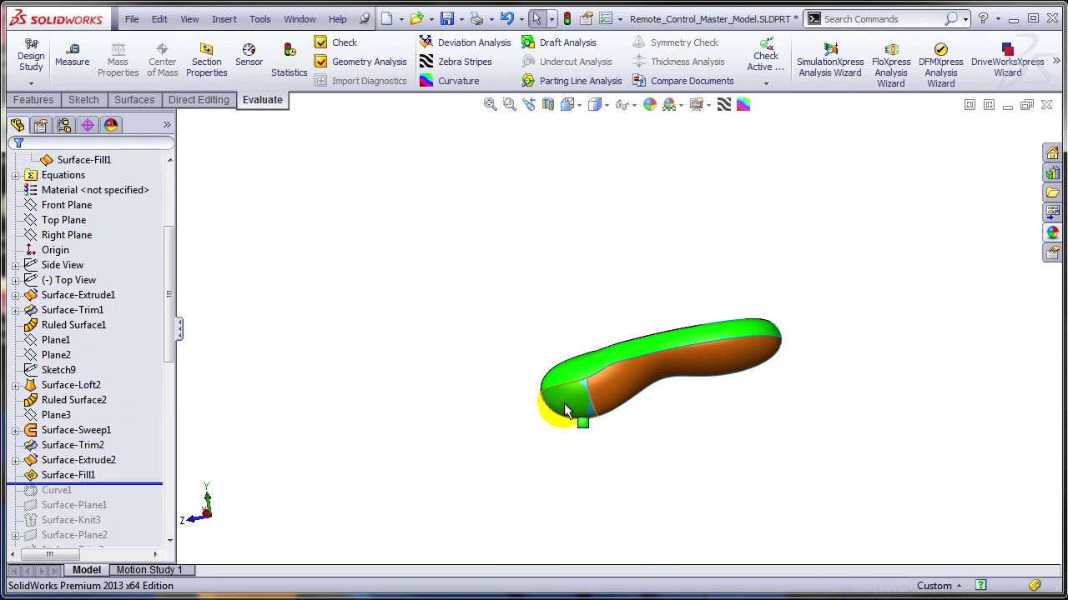
middle_drag(564, 411, 605, 404)
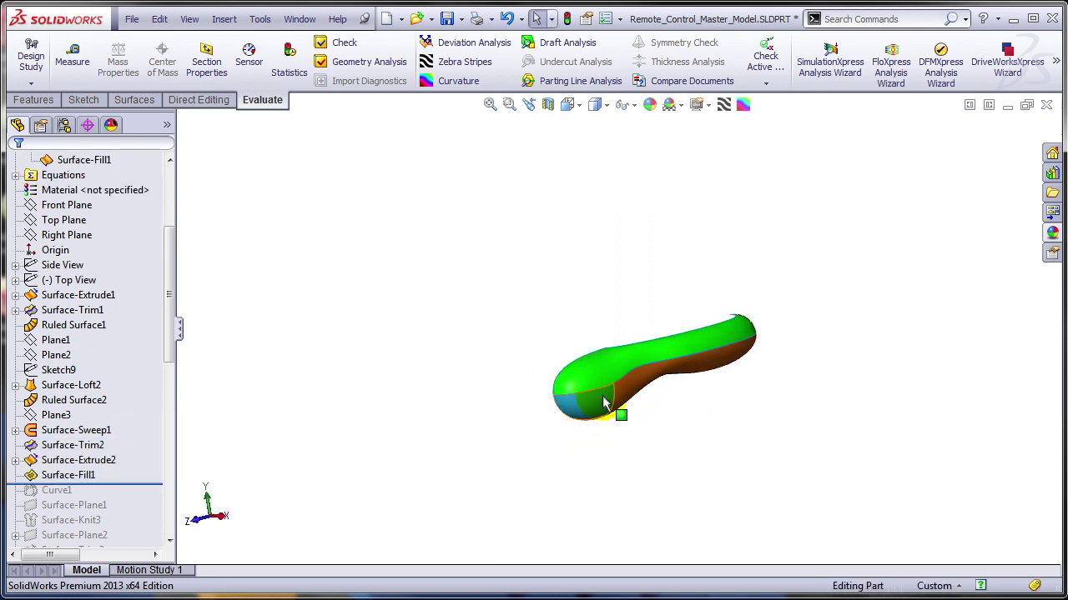
right_click(123, 484)
- Rebuild all features and select Surface-Fill1, Surface-Sweep1 and Surface-Loft2
click(197, 511)
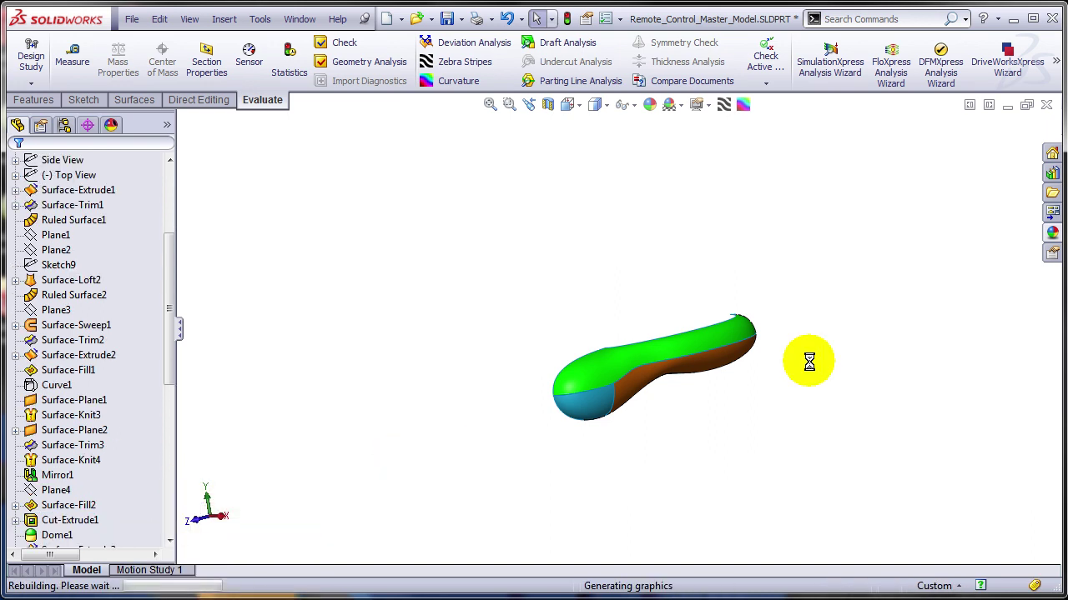
middle_drag(827, 326, 824, 409)
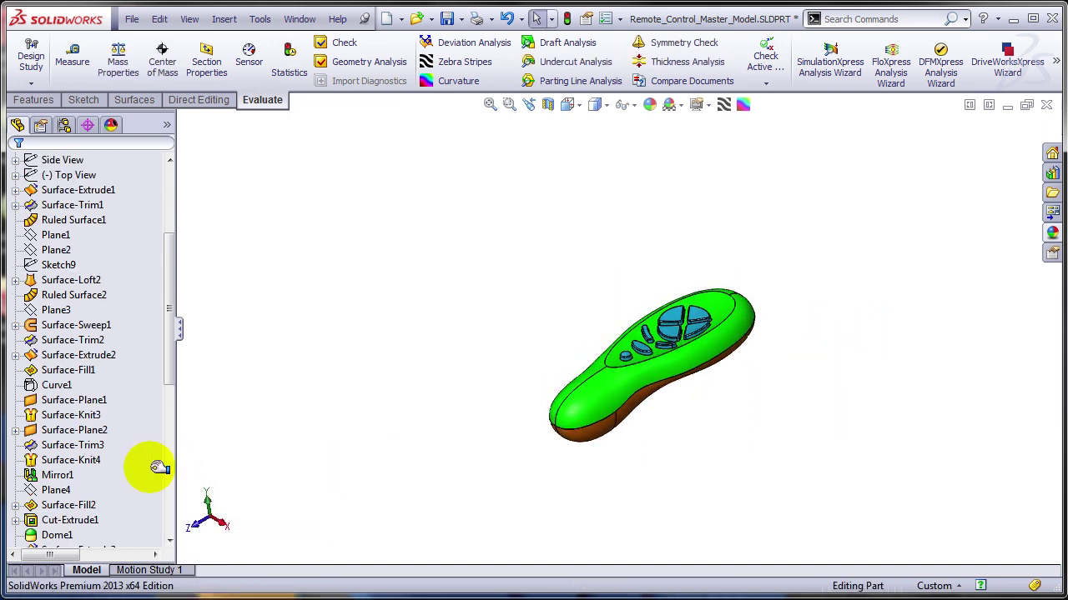
click(82, 413)
click(74, 369)
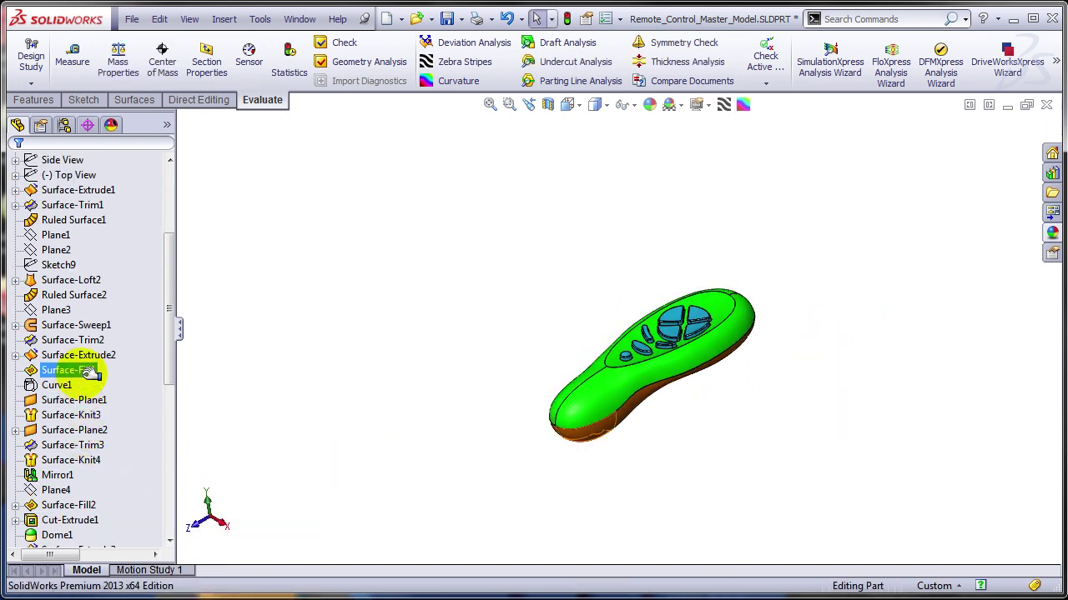
ctrl+click(67, 327)
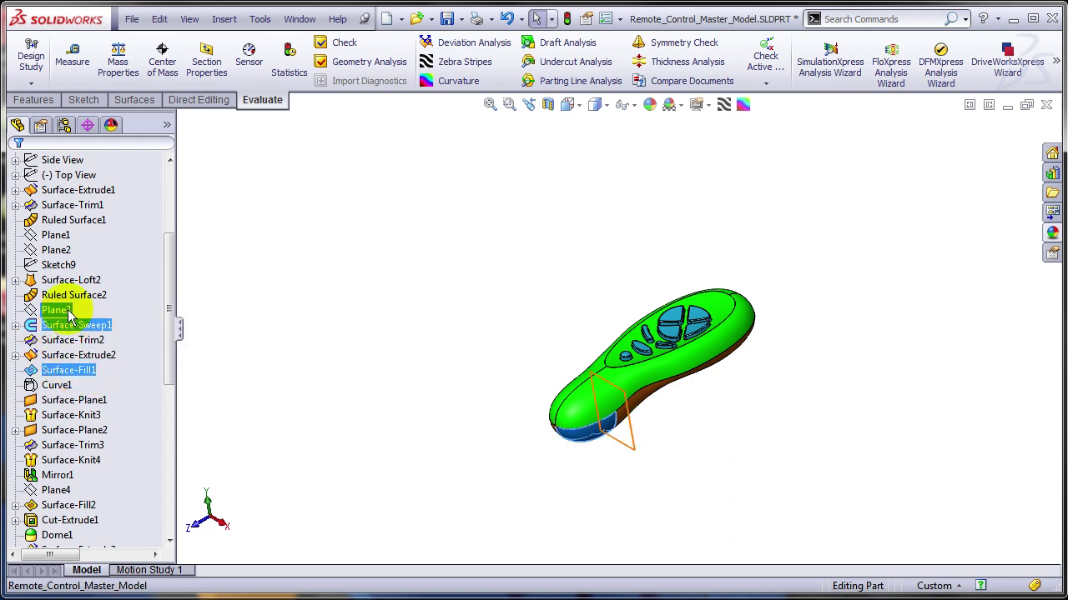
ctrl+click(67, 279)
ctrl+click(79, 354)
- Add Surface-Trim1, Surface-Extrude1, Top View and Side View, then add the selection to Favorites
scroll(111, 349, up, 3)
ctrl+click(80, 340)
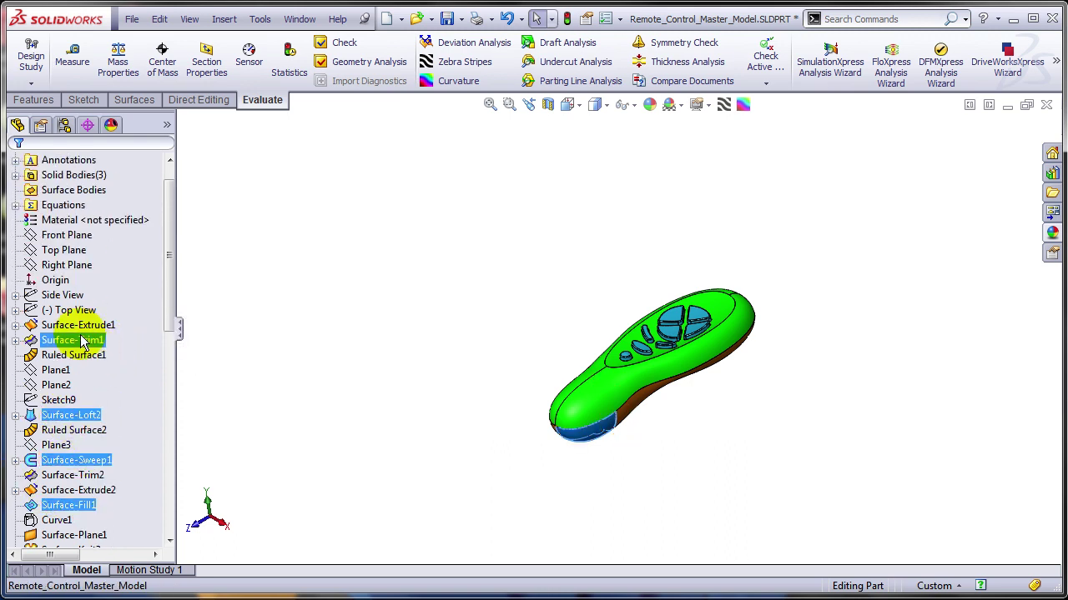
ctrl+click(74, 327)
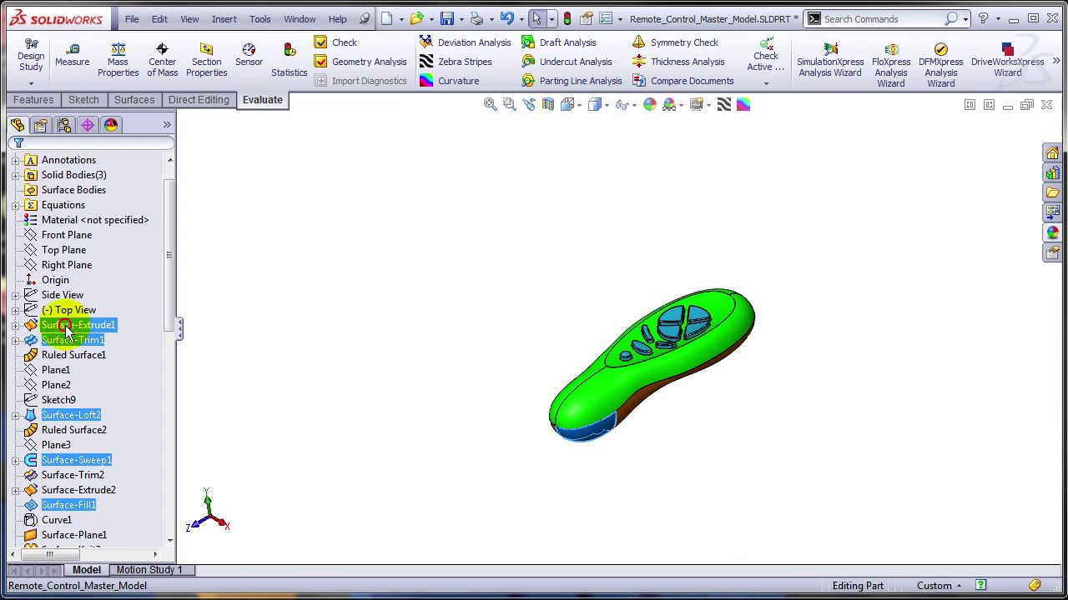
ctrl+click(71, 310)
ctrl+click(60, 297)
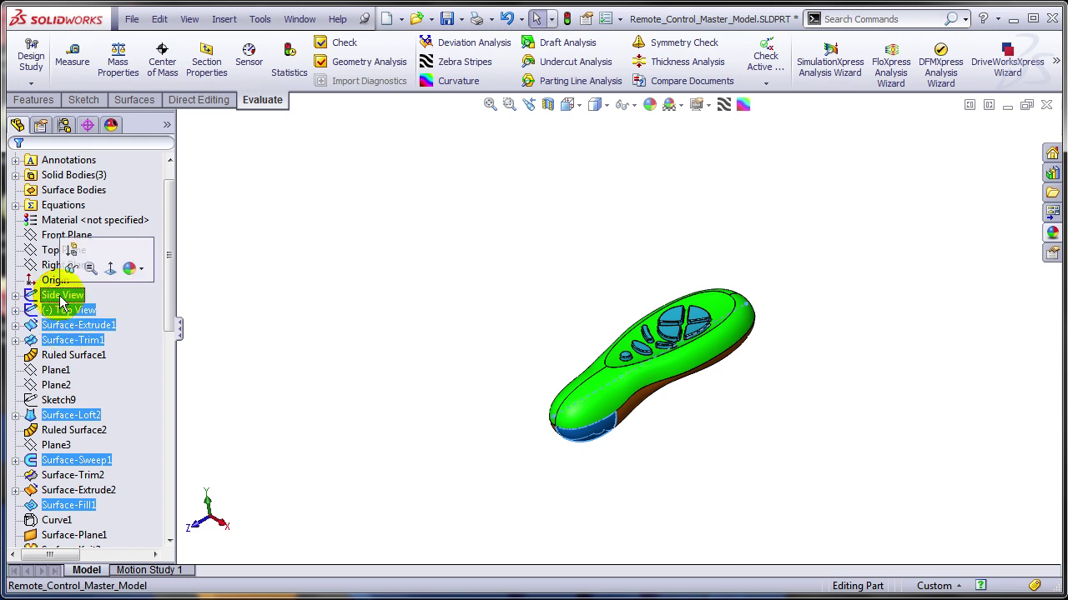
right_click(62, 304)
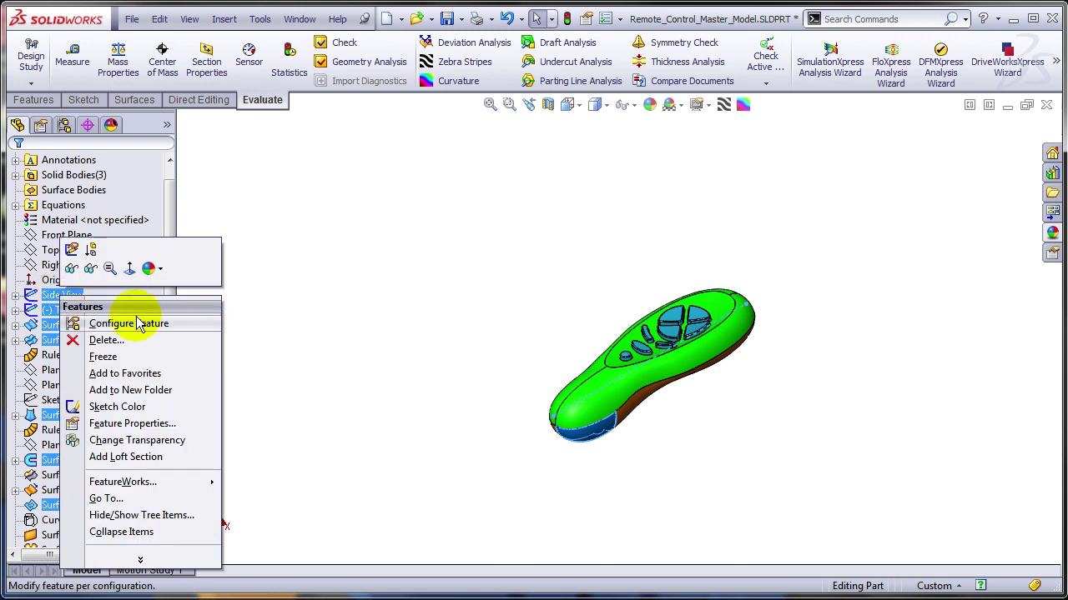
click(137, 376)
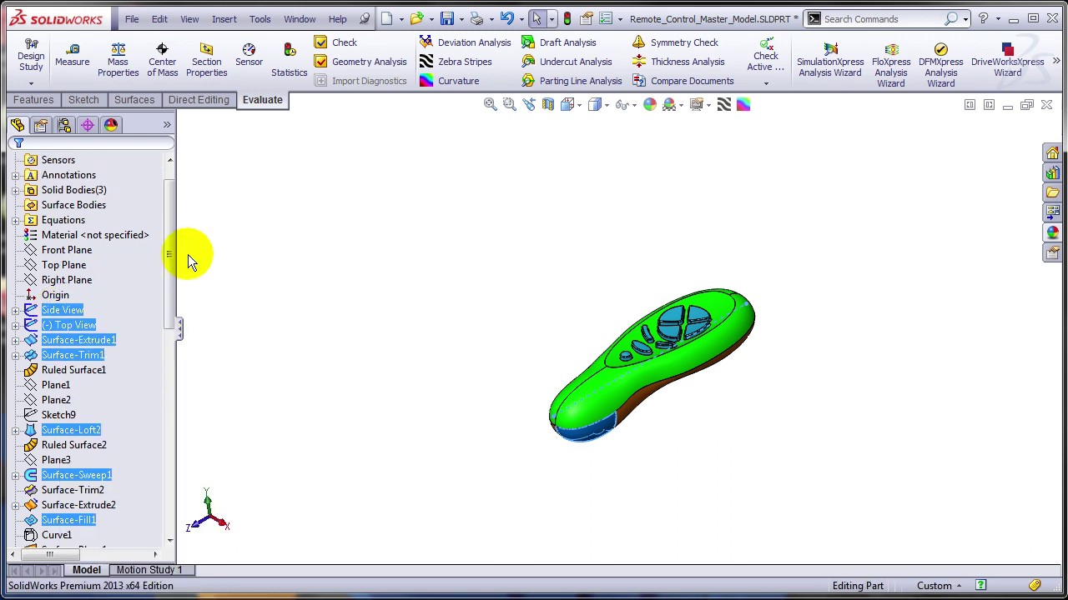
scroll(169, 235, up, 1)
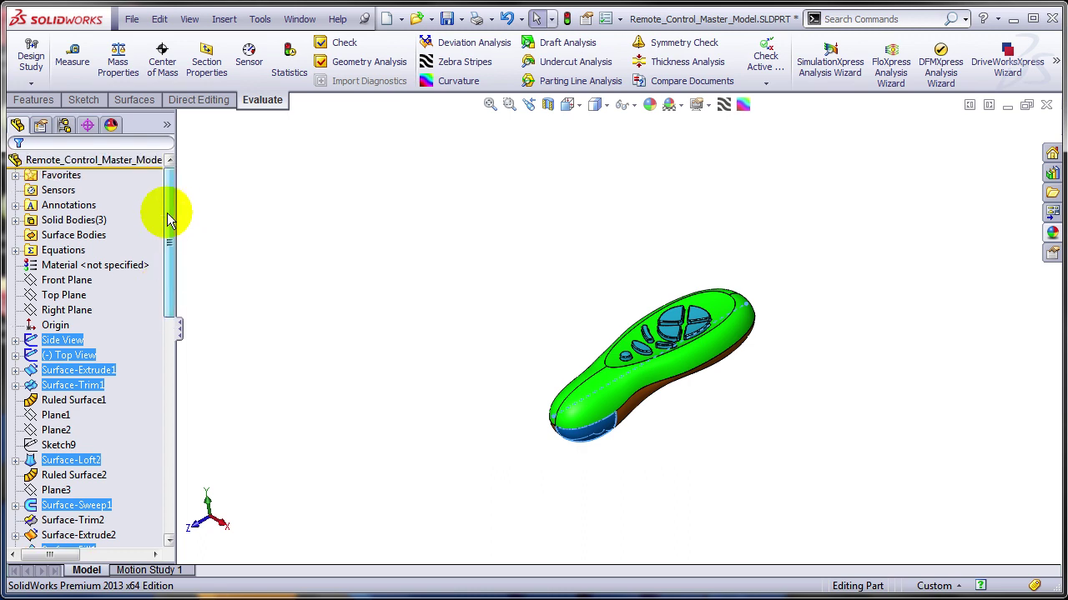
- Expand Favorites and select Surface-Fill1 and Side View from it
click(16, 176)
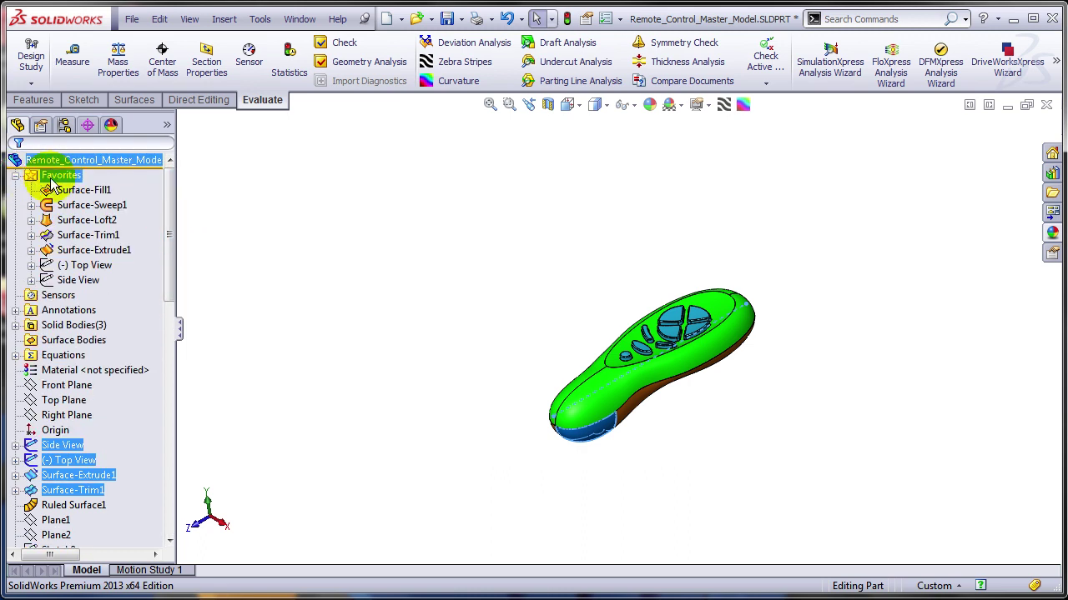
click(364, 191)
click(50, 191)
click(81, 282)
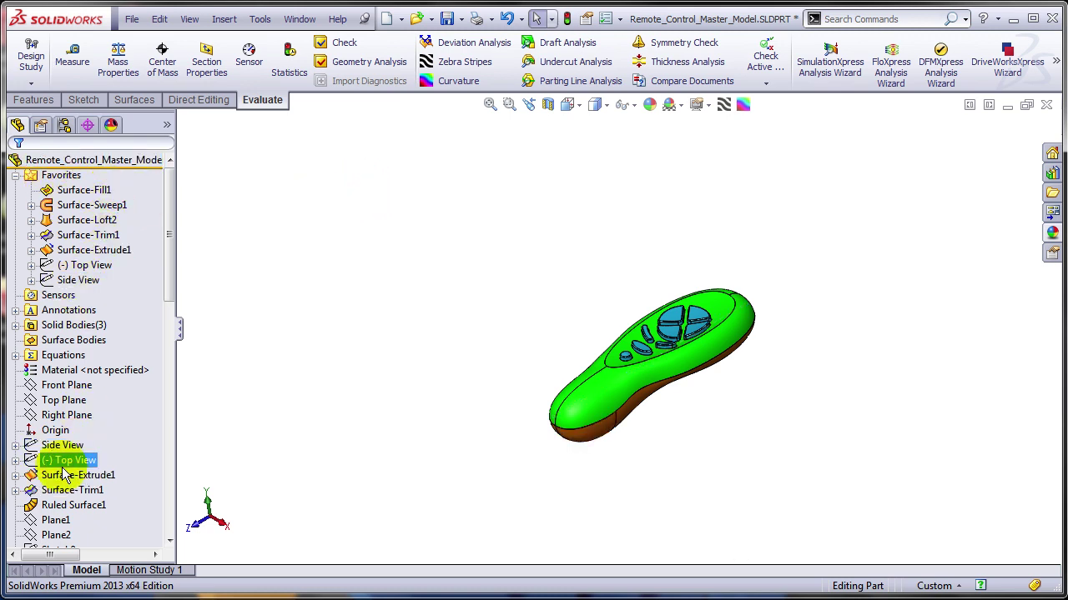
click(73, 191)
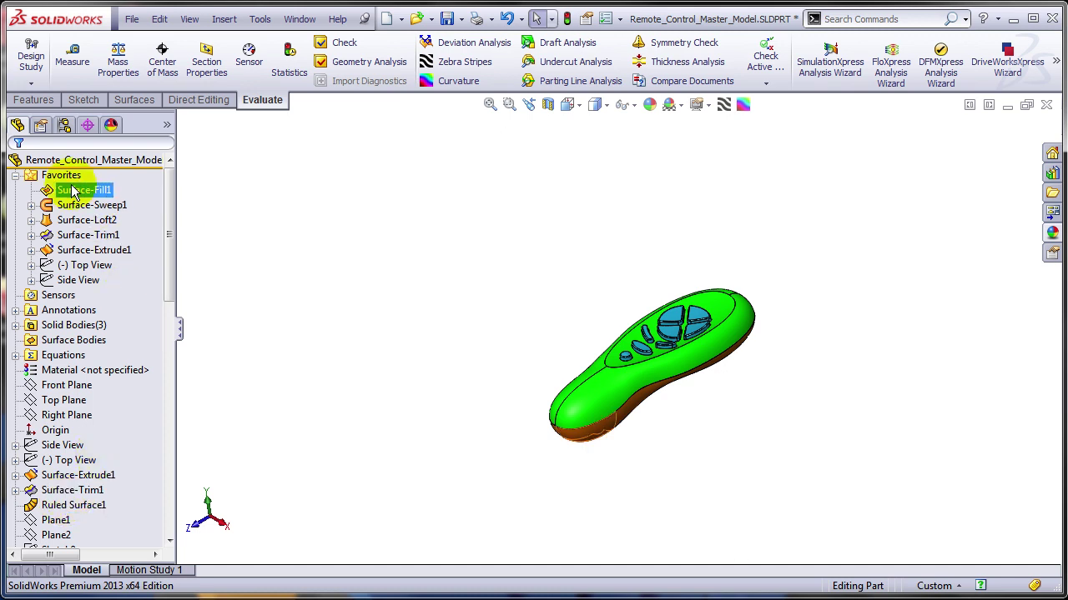
- Check Ruled Surface1 and Plane1, then select Surface-Extrude1, Surface-Trim1 and Surface-Fill1 from Favorites
click(68, 505)
click(55, 521)
click(67, 505)
click(55, 521)
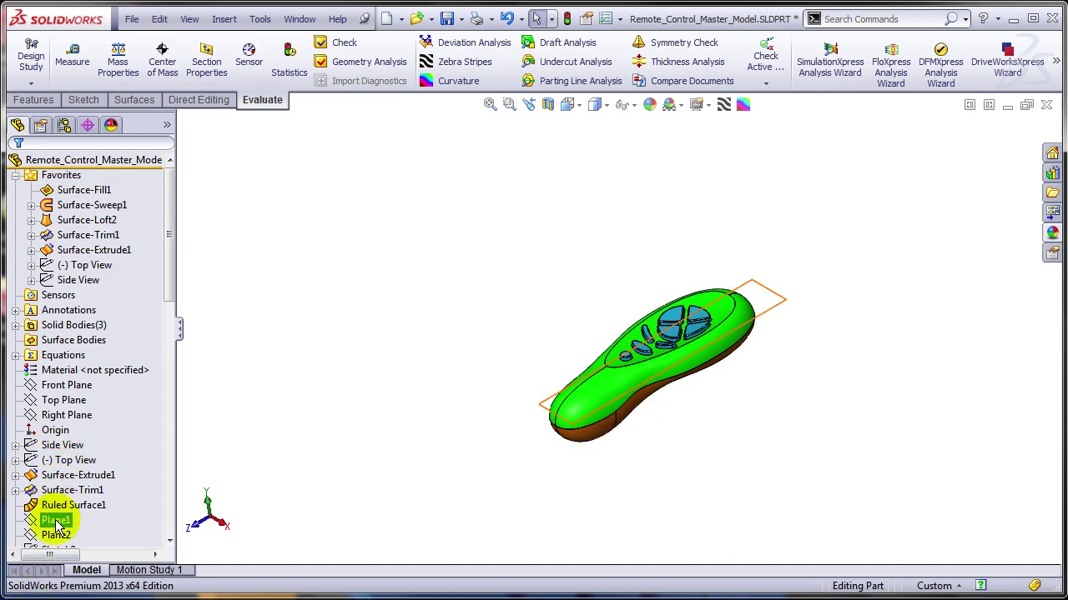
click(83, 252)
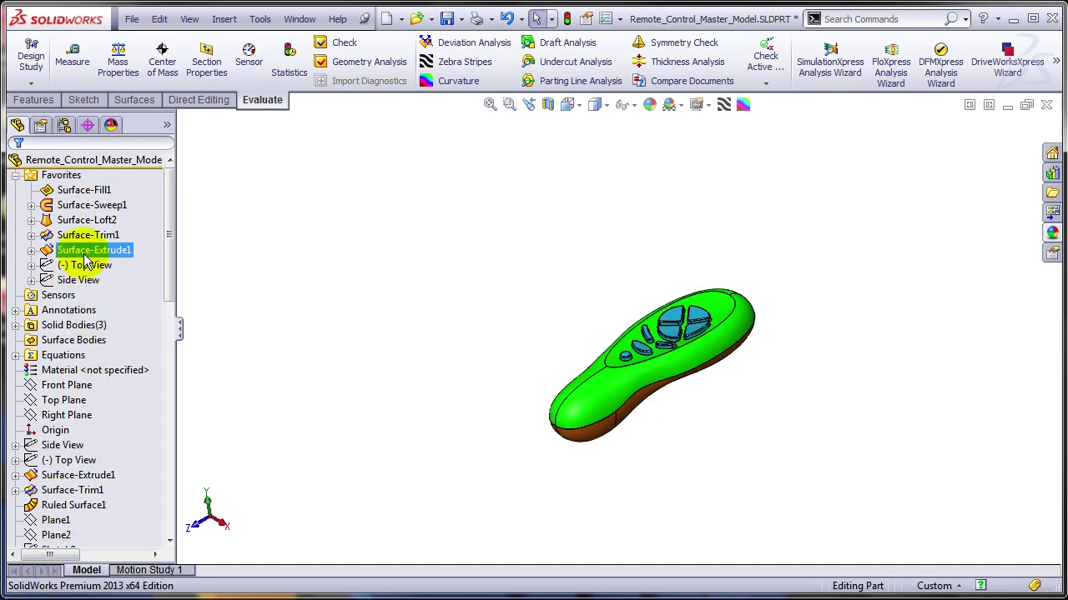
click(95, 236)
click(85, 192)
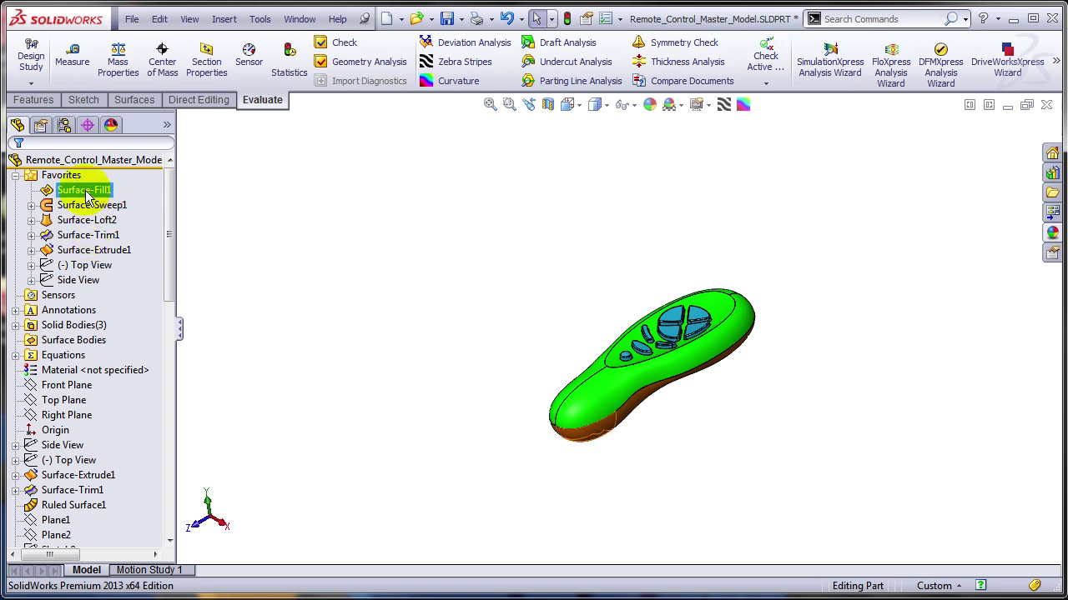
- Orbit the remote side-on, pick the Surface-Fill1 face, and reselect it from Favorites
click(87, 195)
middle_drag(799, 484, 596, 420)
scroll(592, 421, down, 3)
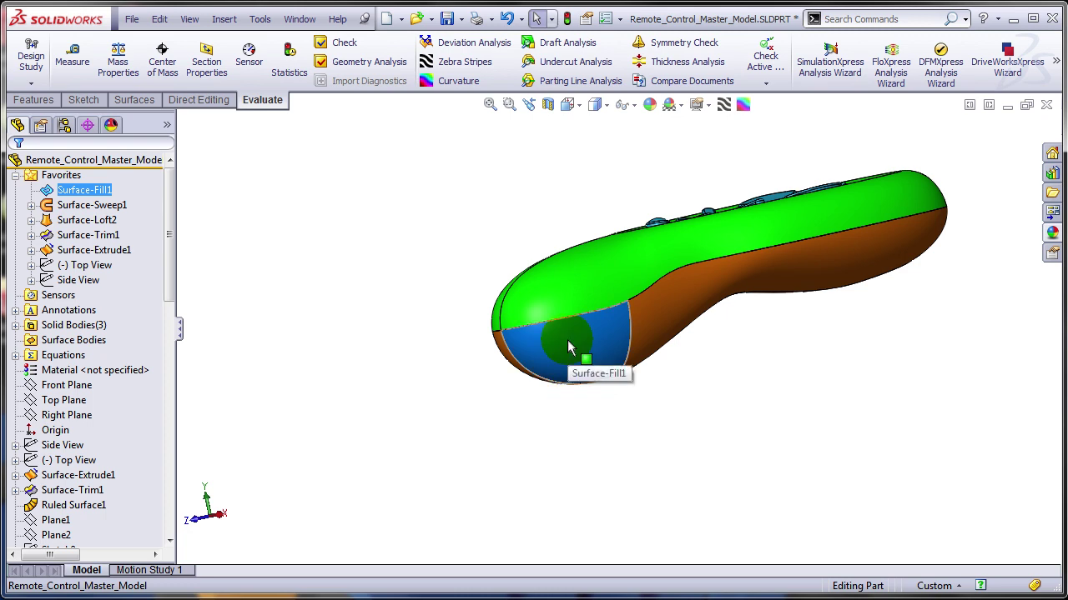
click(693, 462)
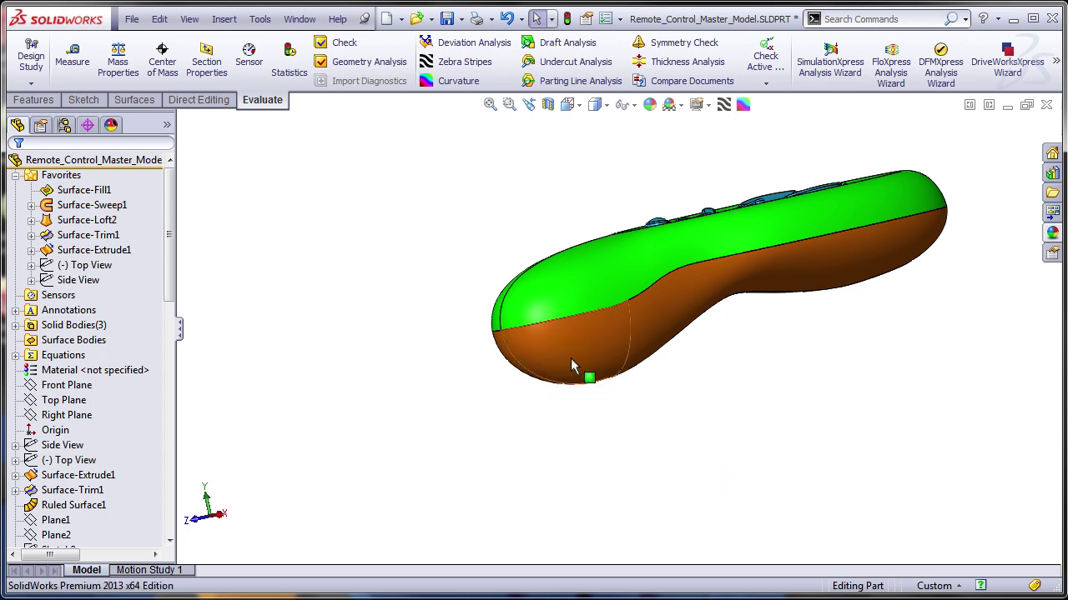
click(570, 340)
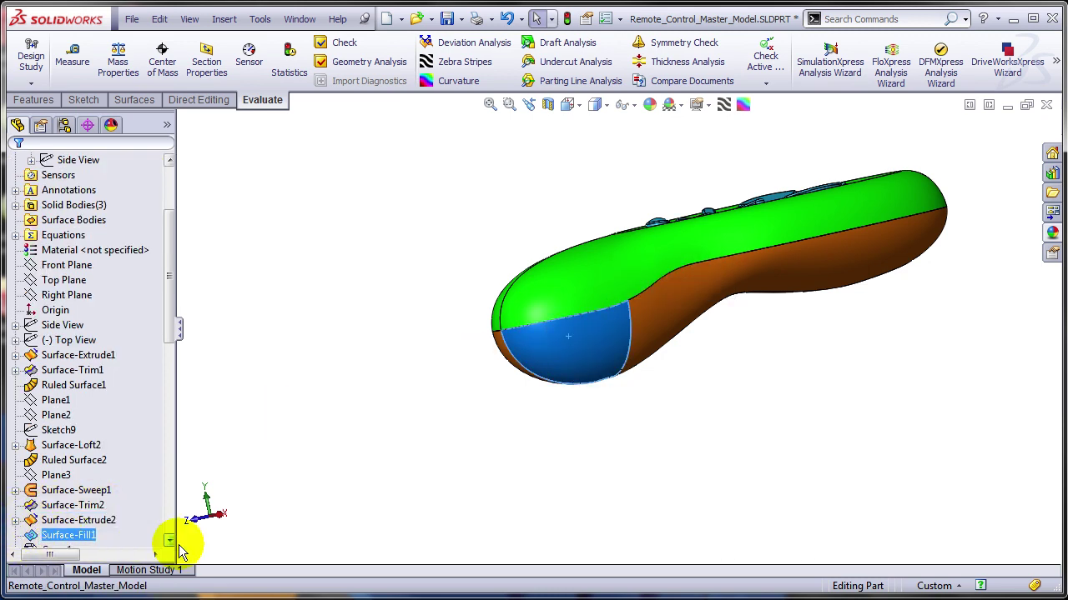
drag(170, 299, 170, 255)
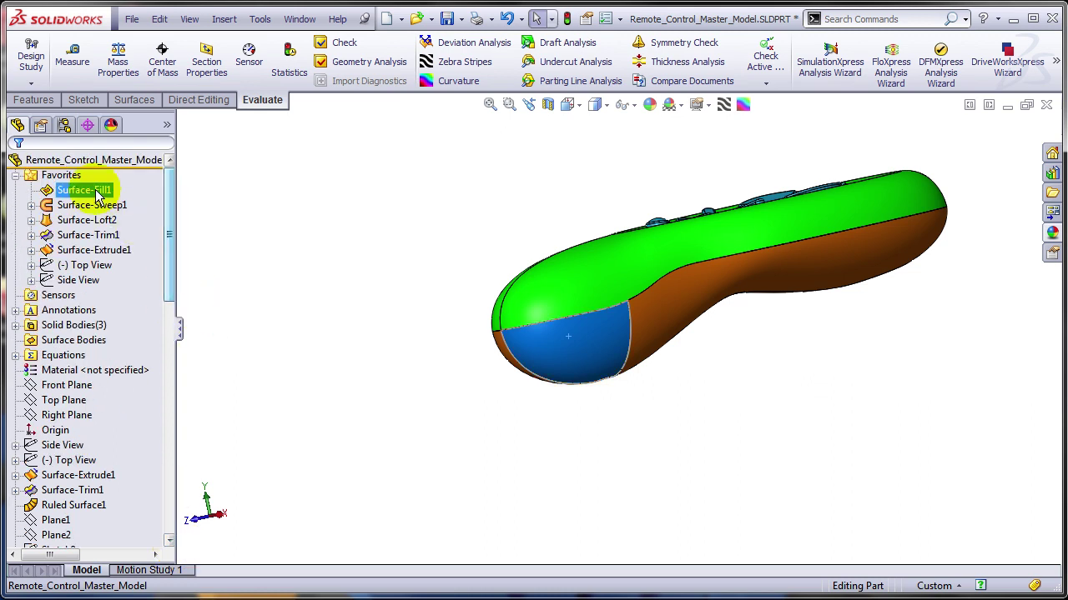
click(83, 236)
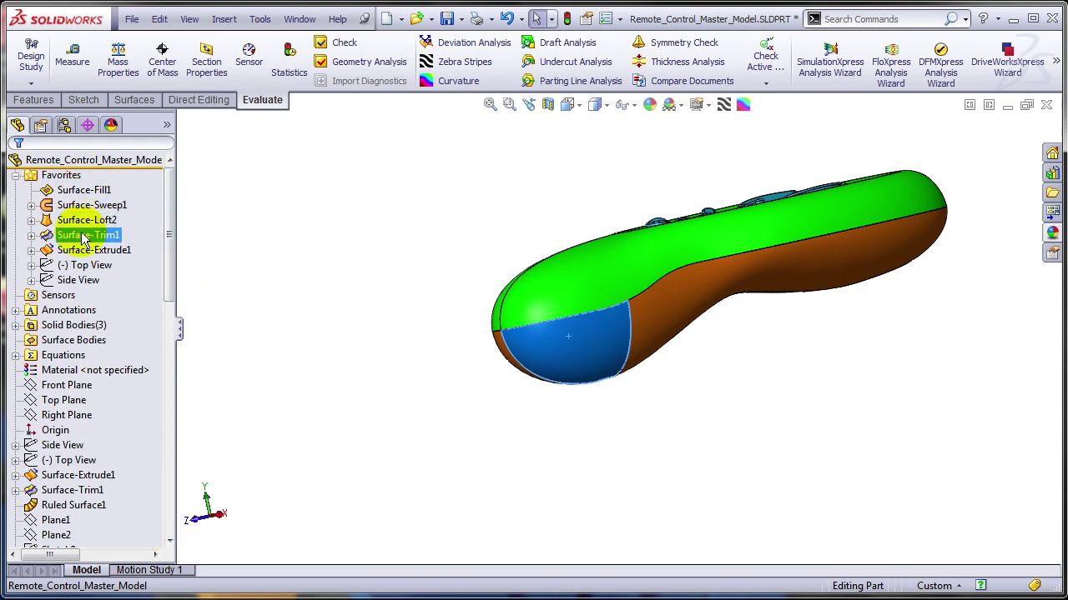
click(247, 250)
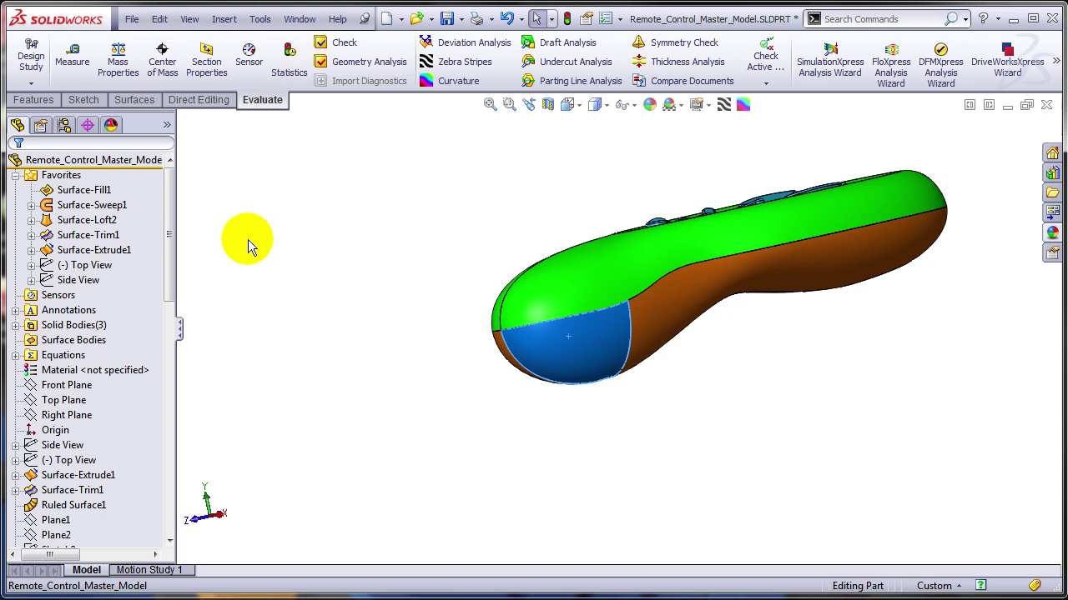
click(63, 192)
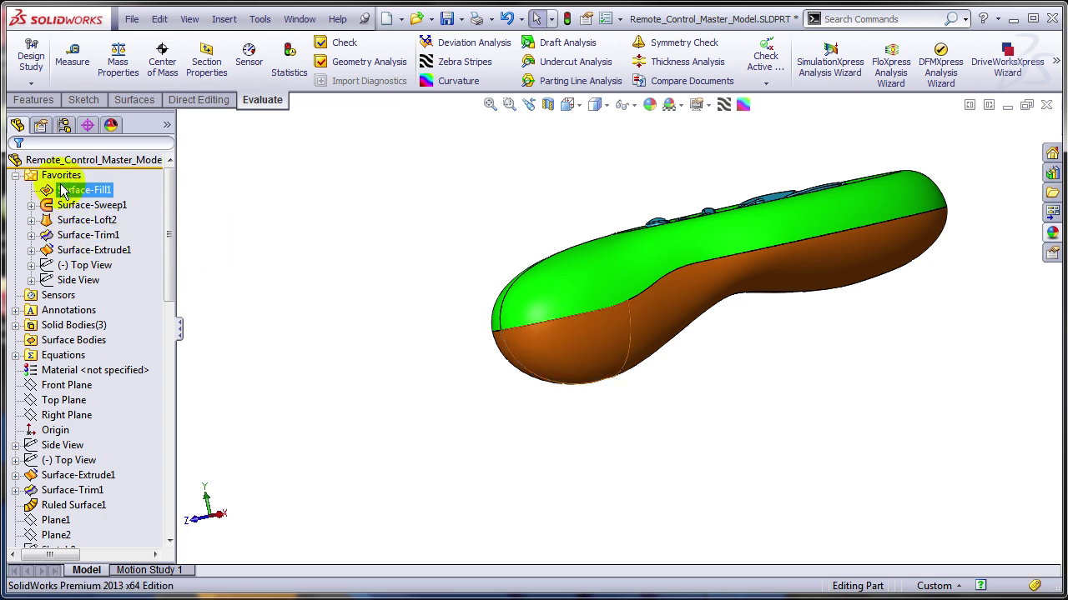
- Remove Surface-Fill1 from Favorites, then drag the assembly's link bar down across the large pulley
right_click(62, 192)
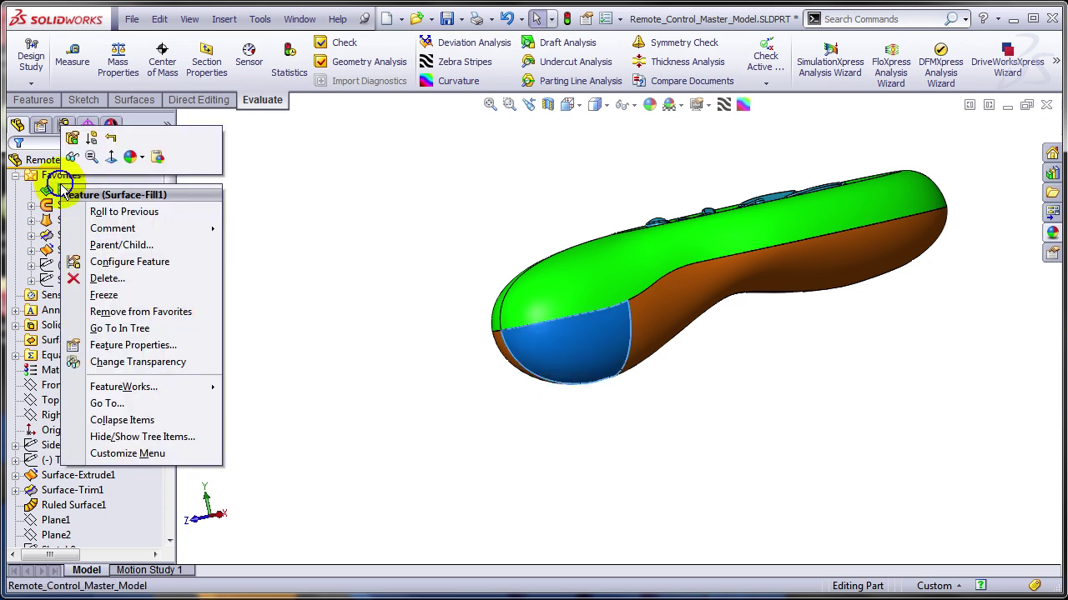
click(169, 321)
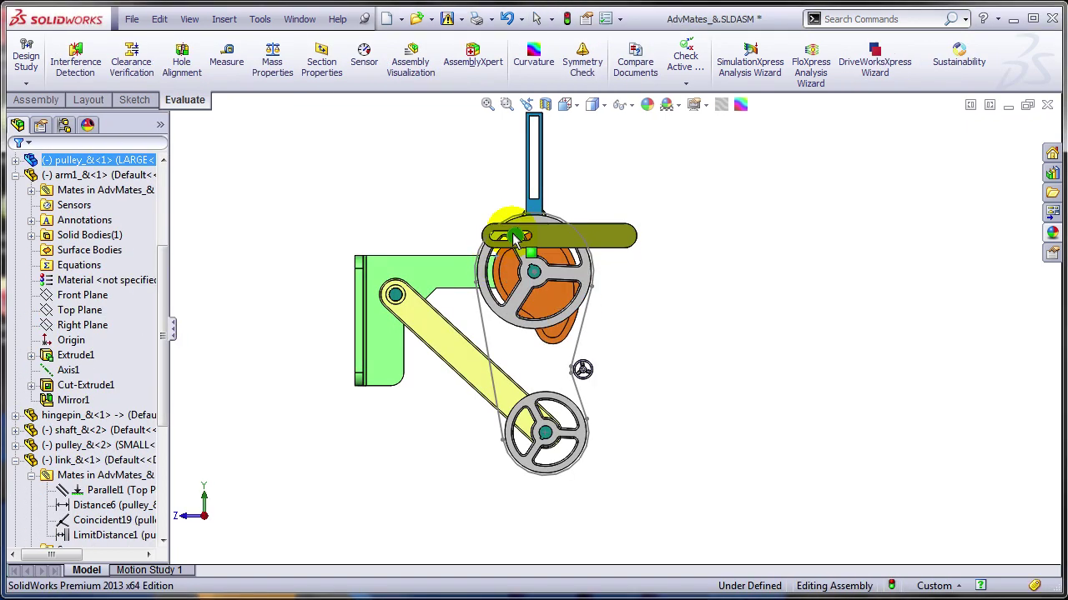
drag(517, 238, 532, 313)
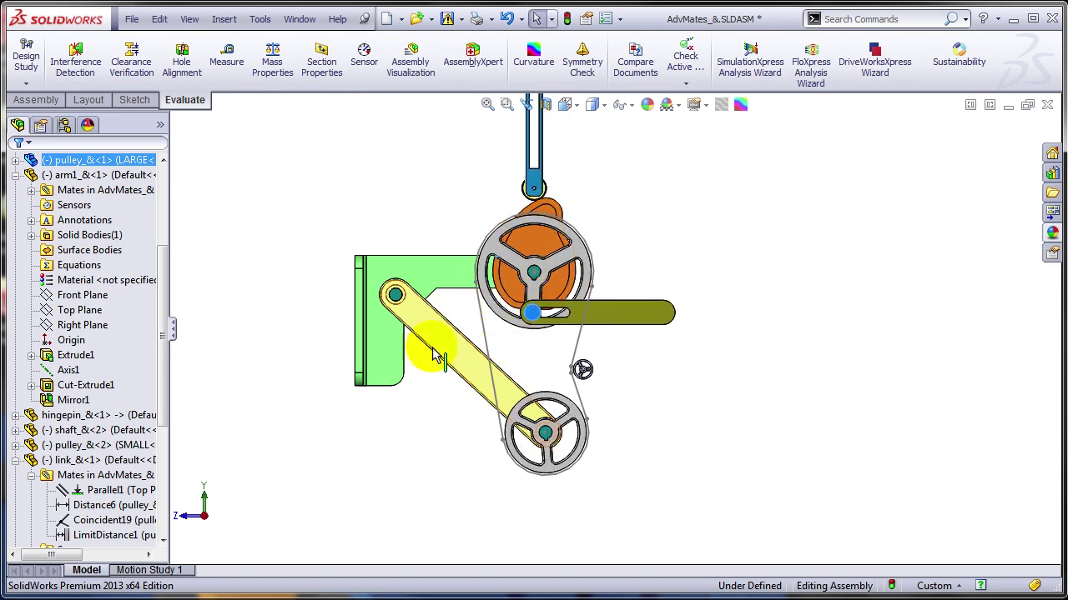
- Rename arm1's Extrude1 feature to 'Arm Shape'
click(455, 355)
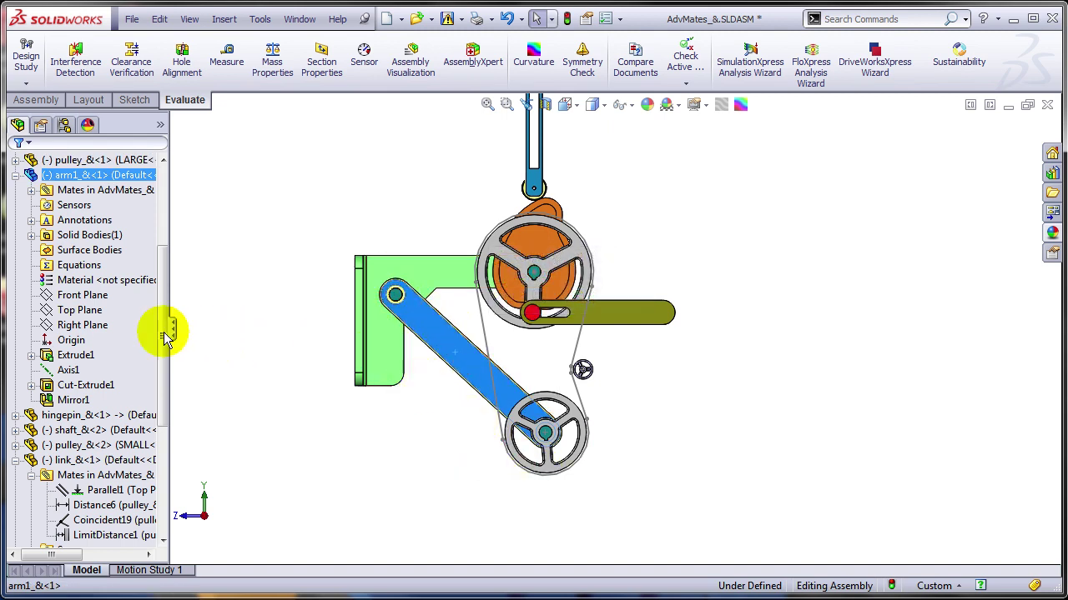
click(74, 357)
click(74, 357)
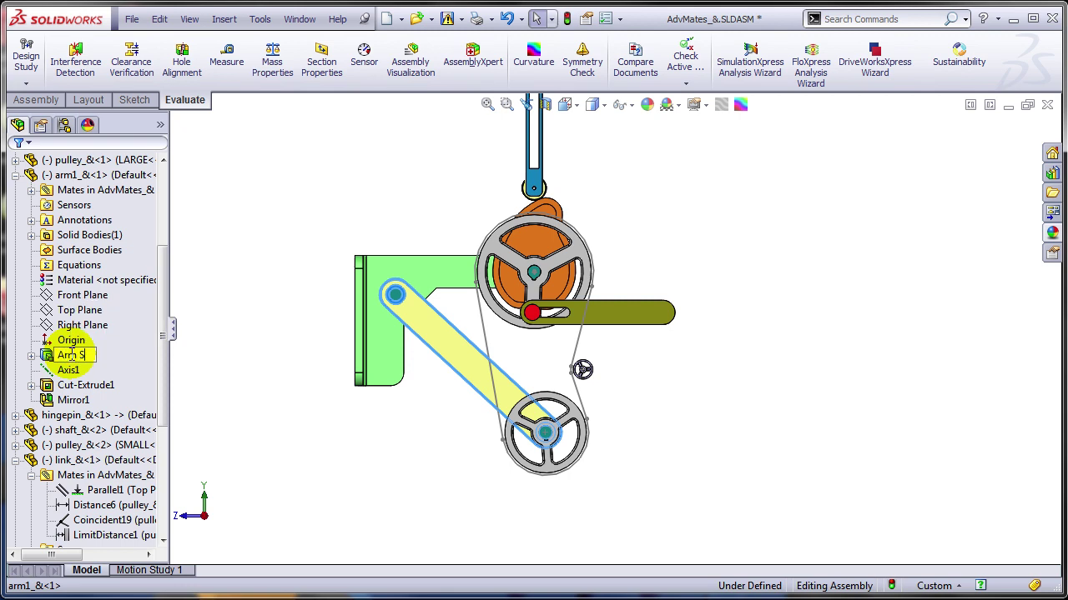
text(Arm Shape)
key(Return)
- Add the Arm Shape feature to the assembly's Favorites
scroll(131, 360, down, 1)
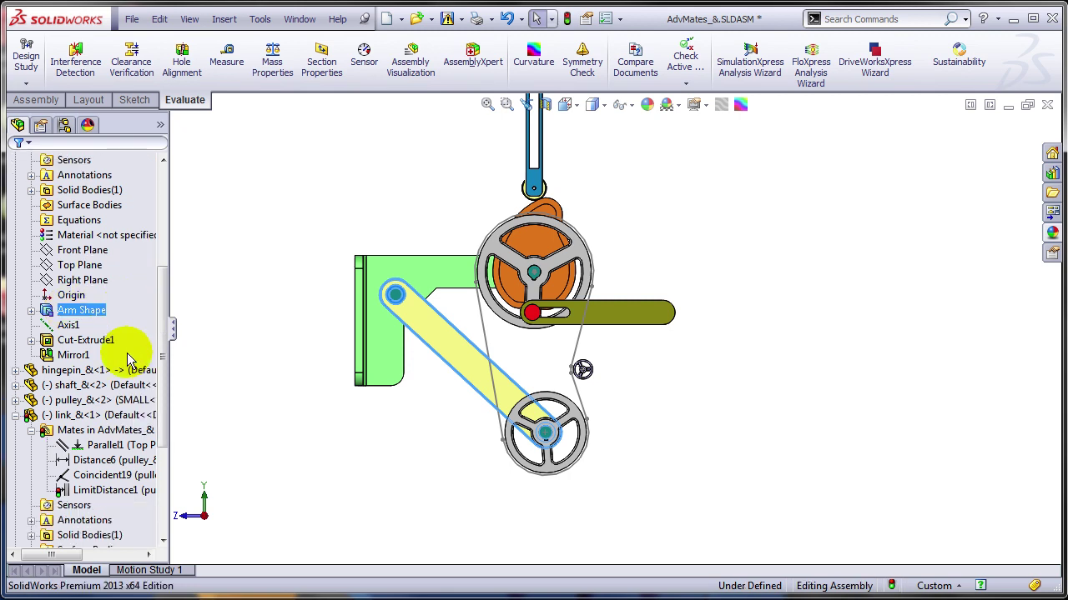
right_click(77, 314)
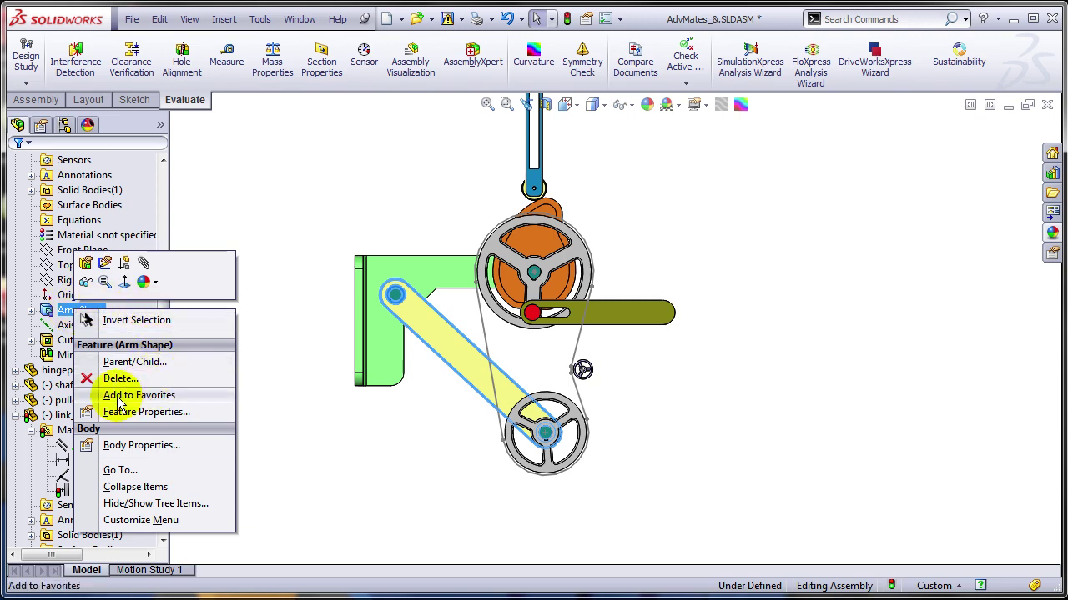
click(148, 396)
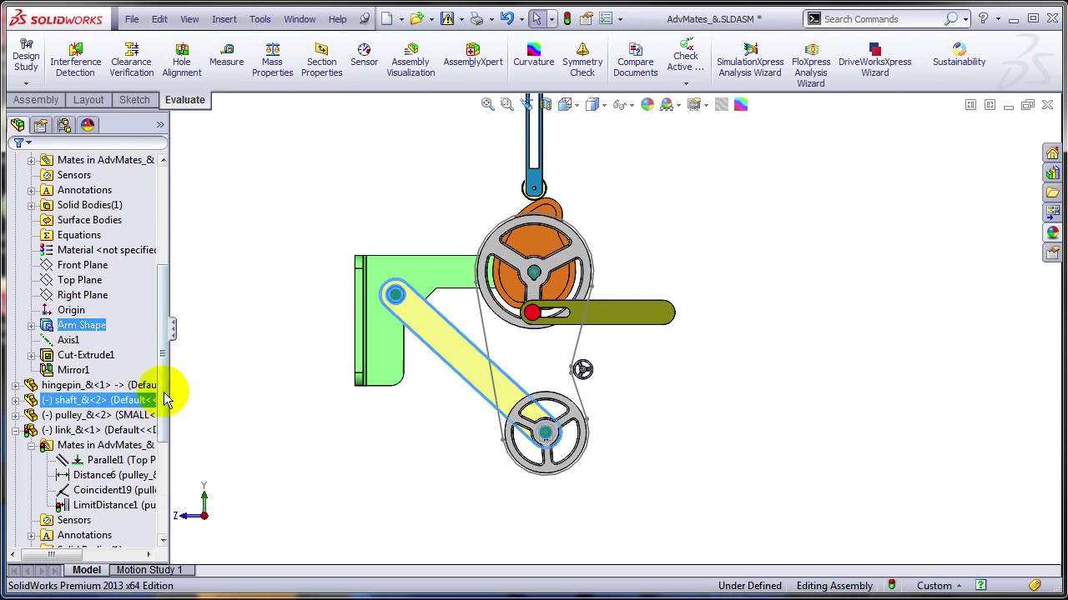
drag(172, 386, 167, 239)
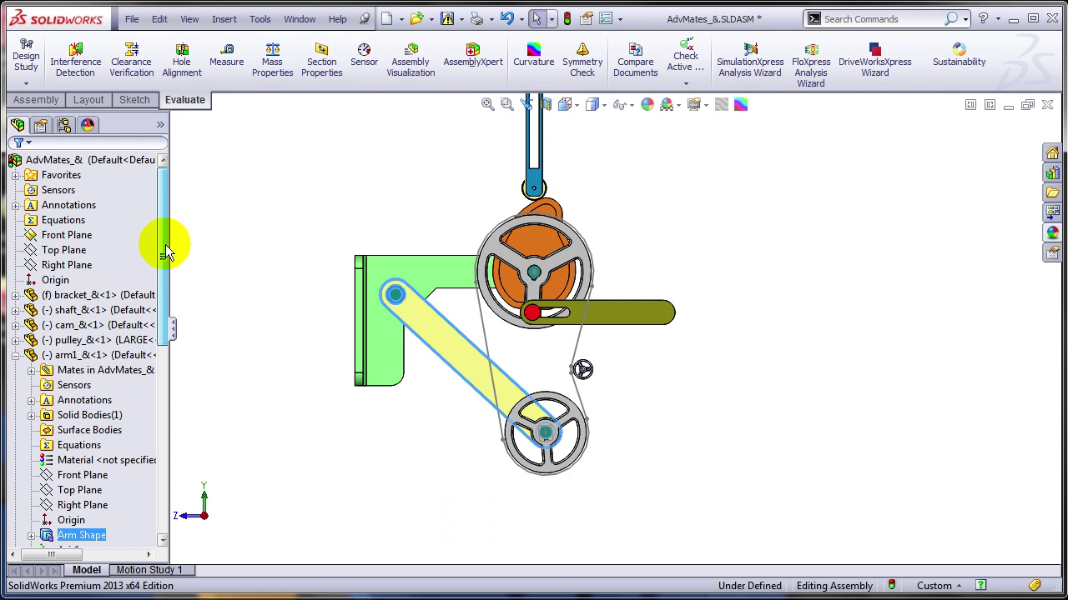
- Expand Favorites and select the Arm Shape shortcut and the arm1 component
click(16, 176)
click(67, 176)
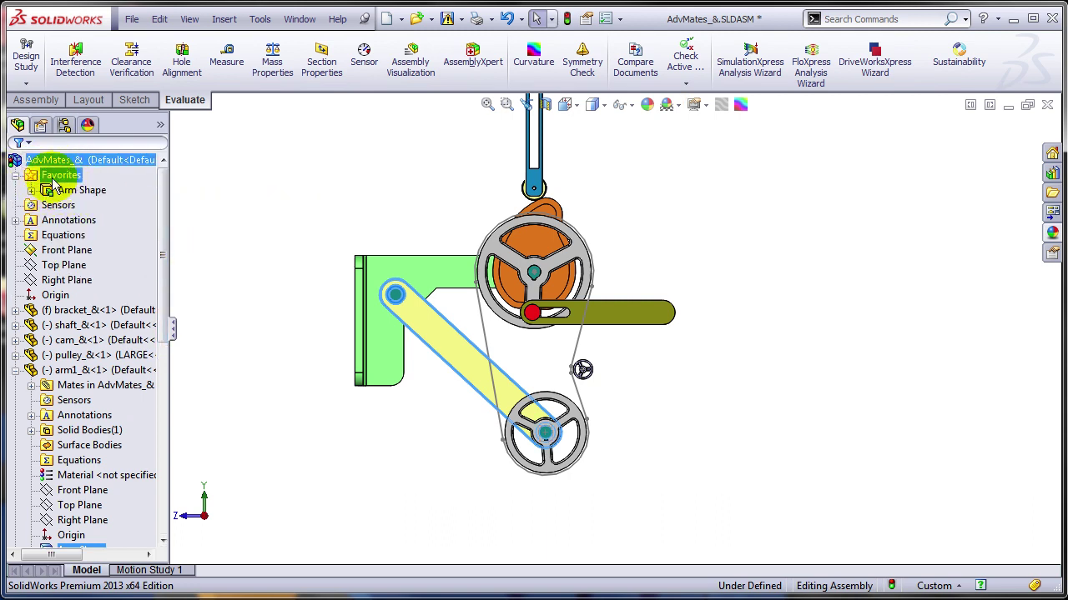
click(65, 191)
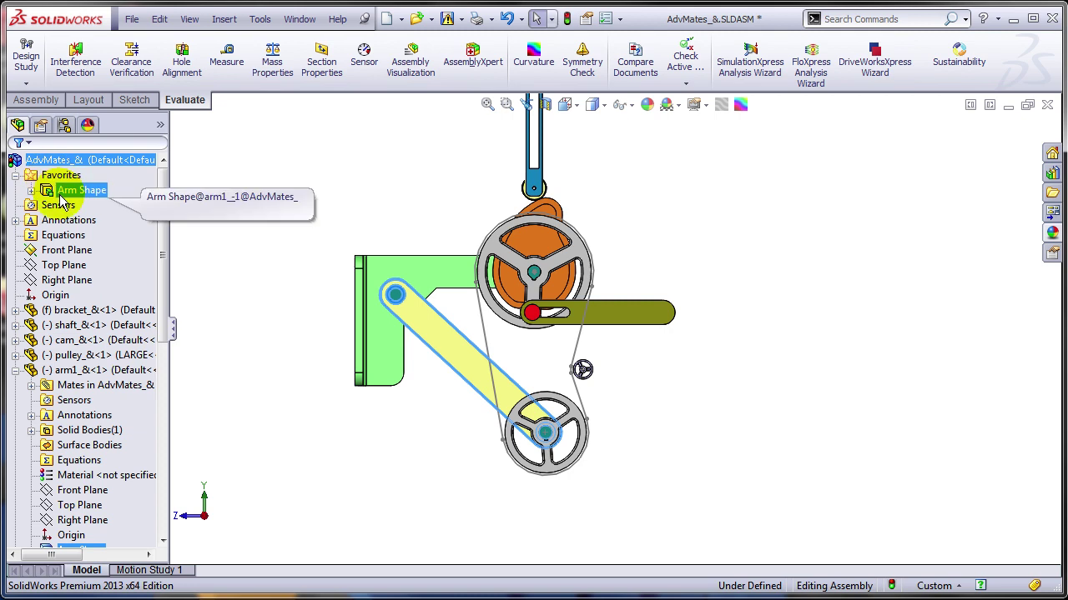
click(86, 371)
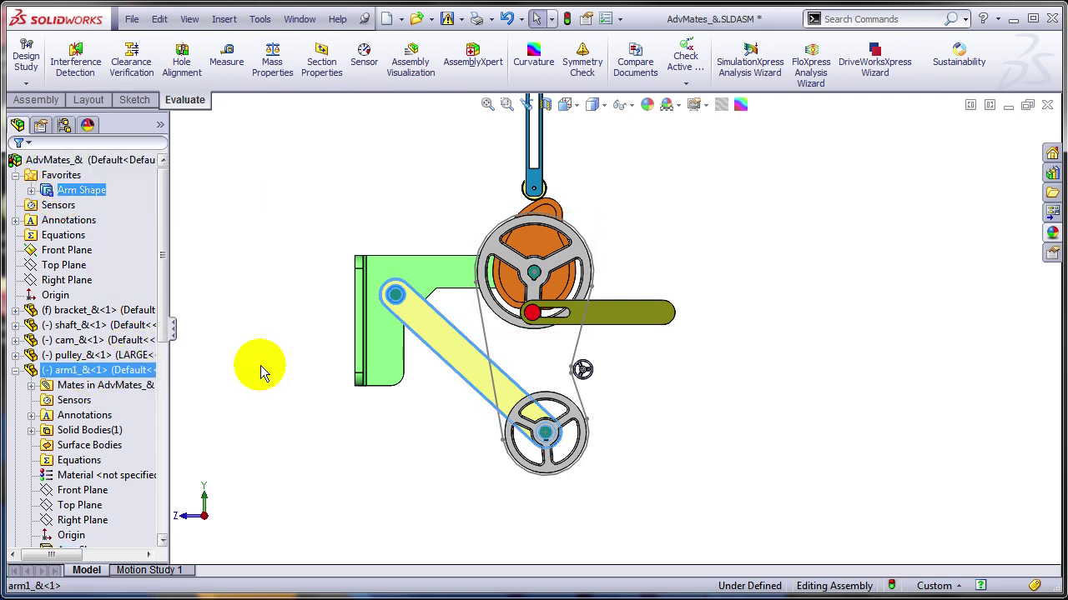
- Add the cam component to Favorites from its context menu in the graphics area
right_click(540, 242)
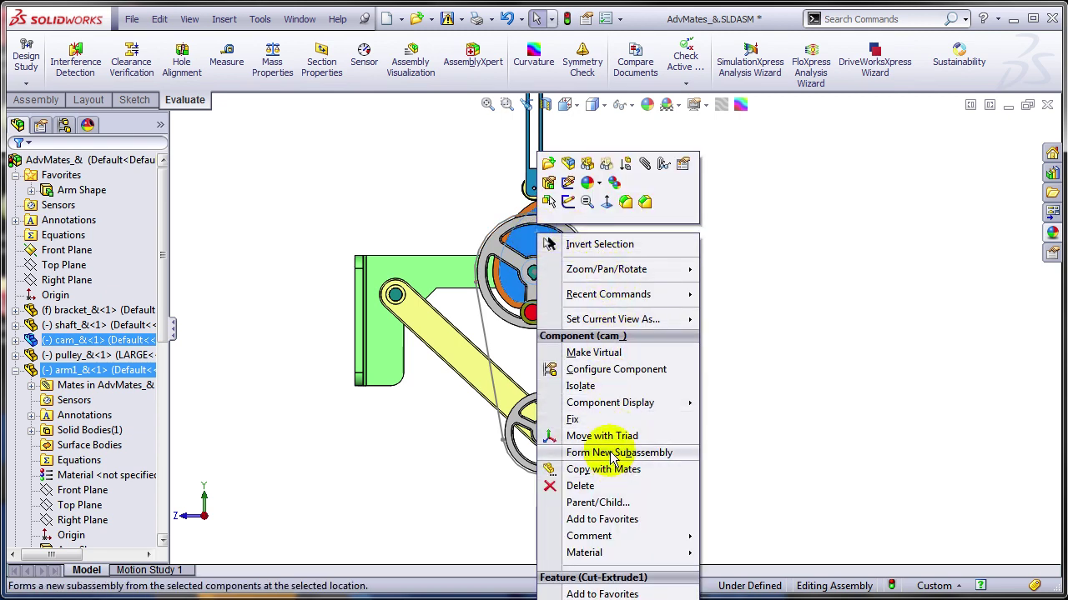
click(602, 520)
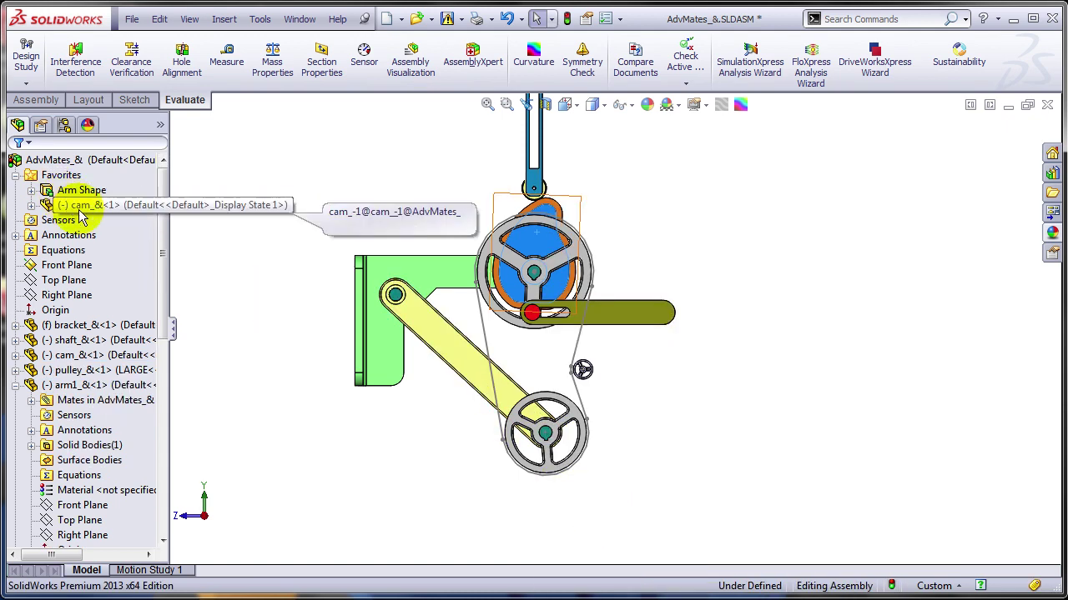
- Rename arm1's Top Plane to 'Top Plane Arm'
click(92, 520)
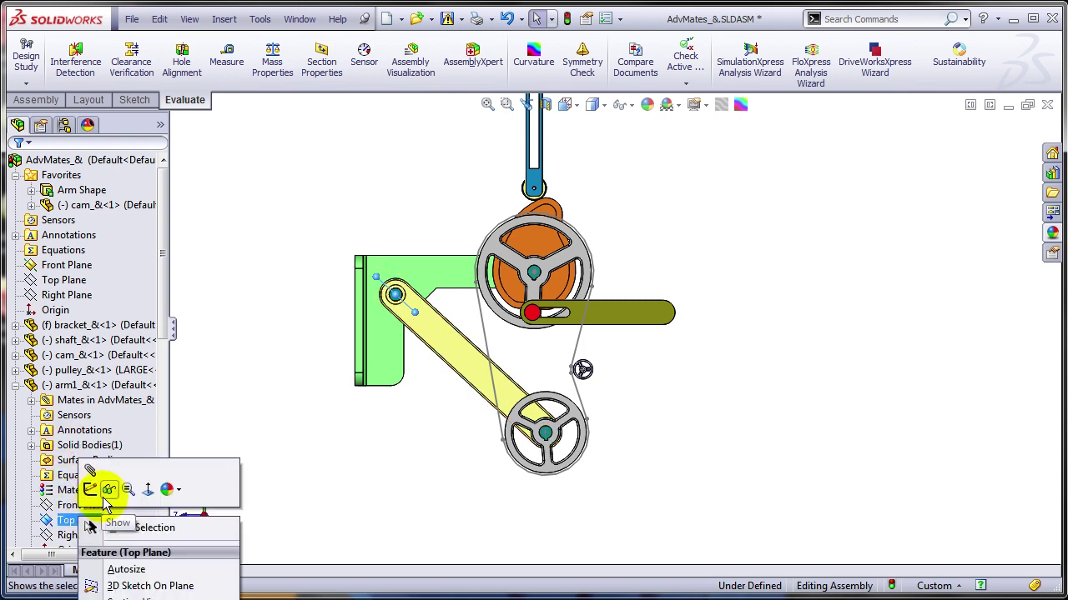
click(74, 521)
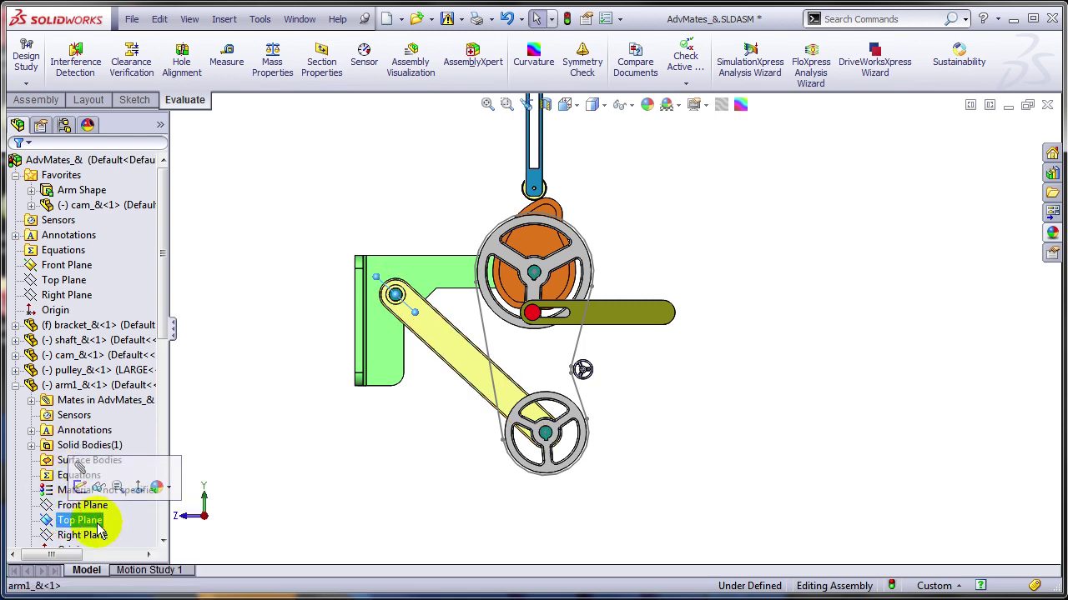
click(103, 521)
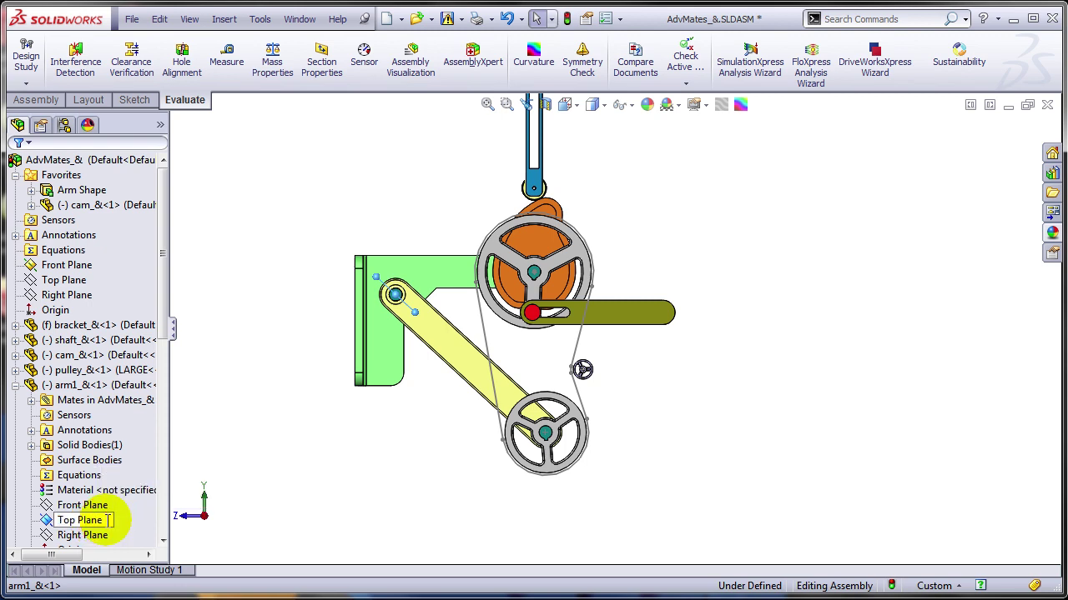
text(Arm)
key(Return)
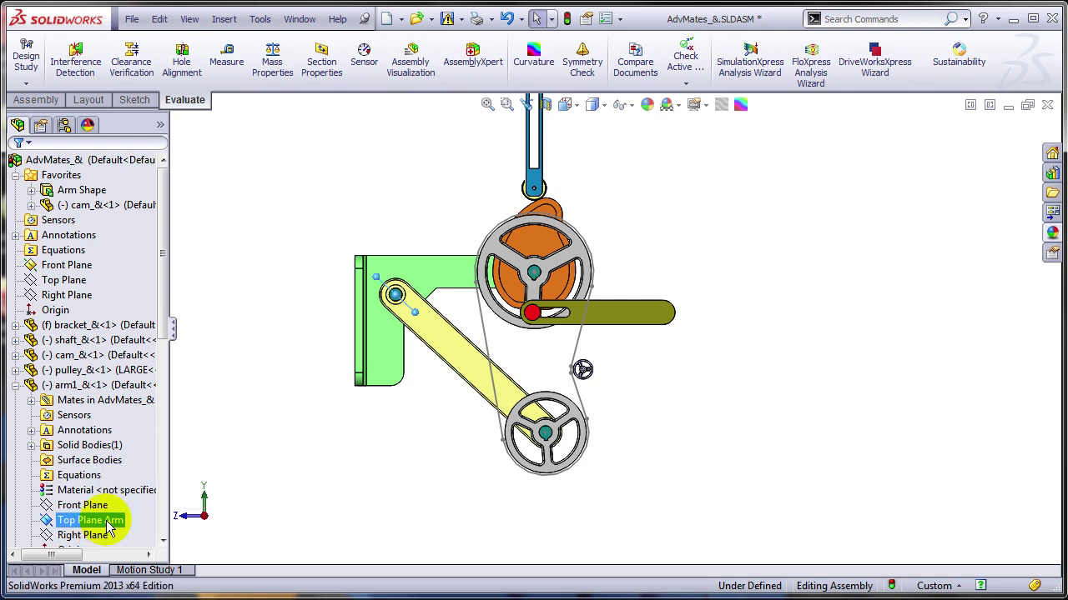
- Add Top Plane Arm to the assembly's Favorites
right_click(106, 521)
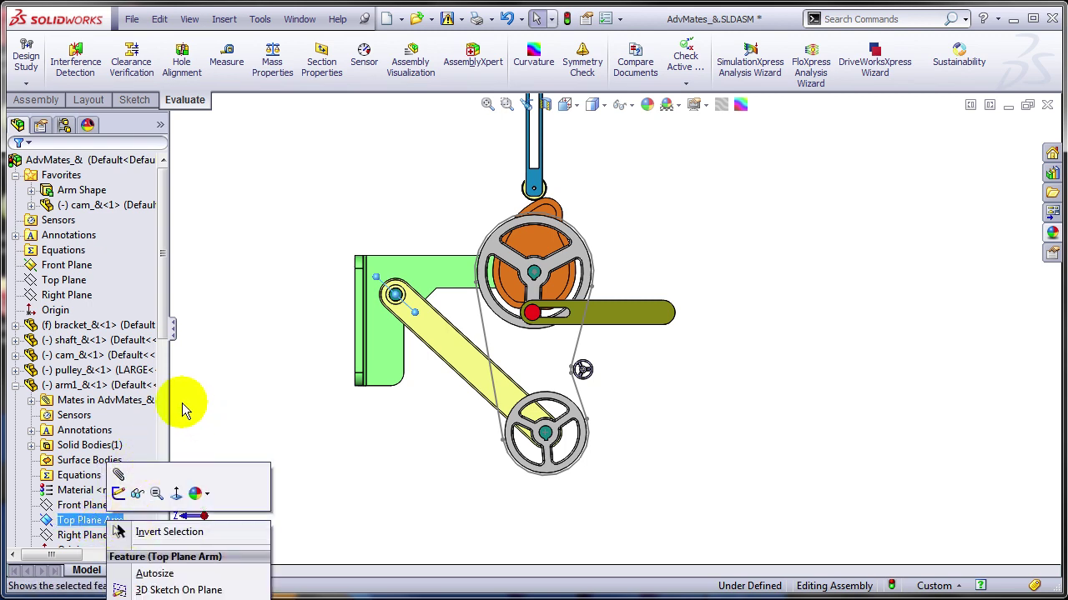
click(162, 336)
drag(162, 336, 164, 469)
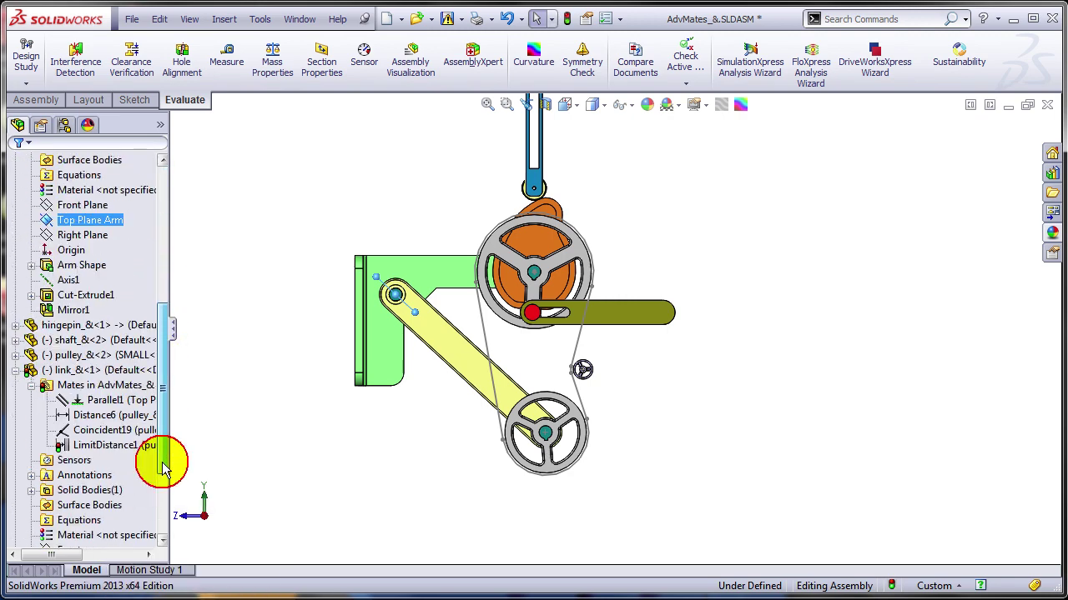
right_click(92, 218)
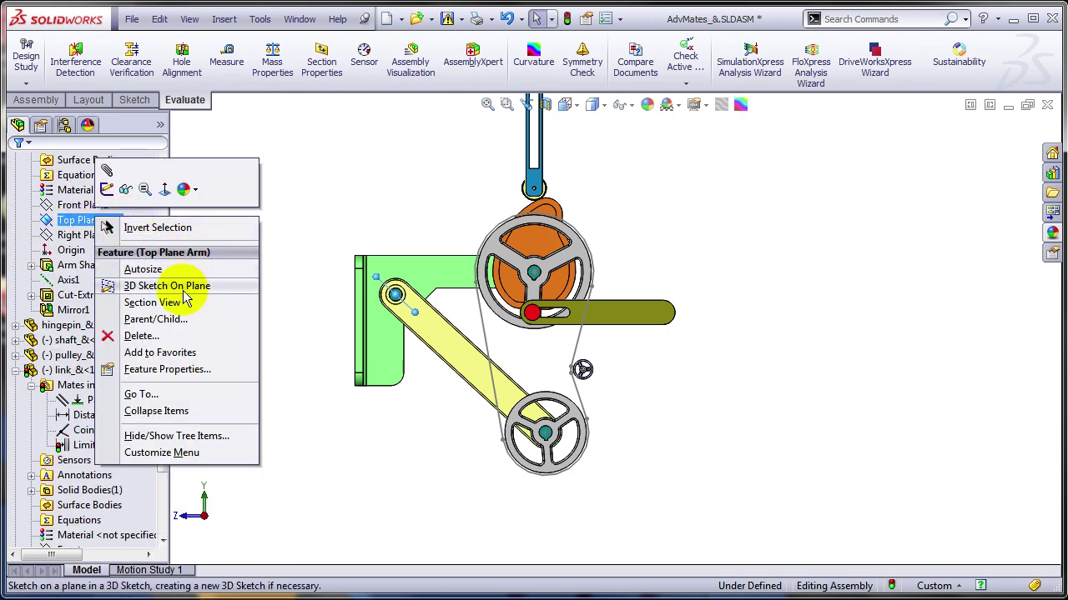
click(186, 353)
drag(164, 342, 167, 167)
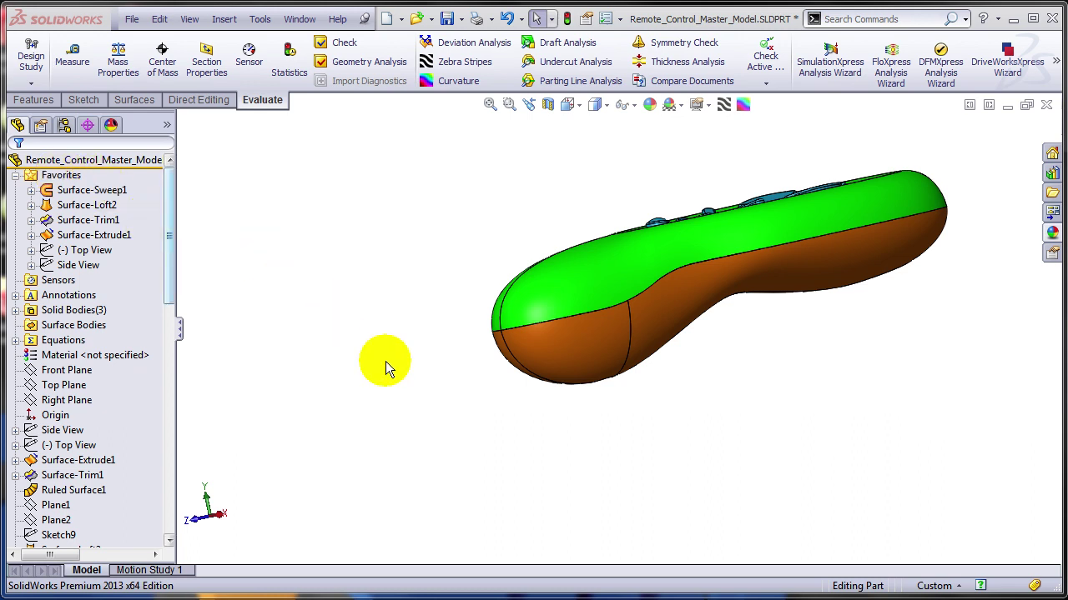
- Check Sketch9 in the tree, clear the selection, and rotate the remote to show its top buttons
click(76, 402)
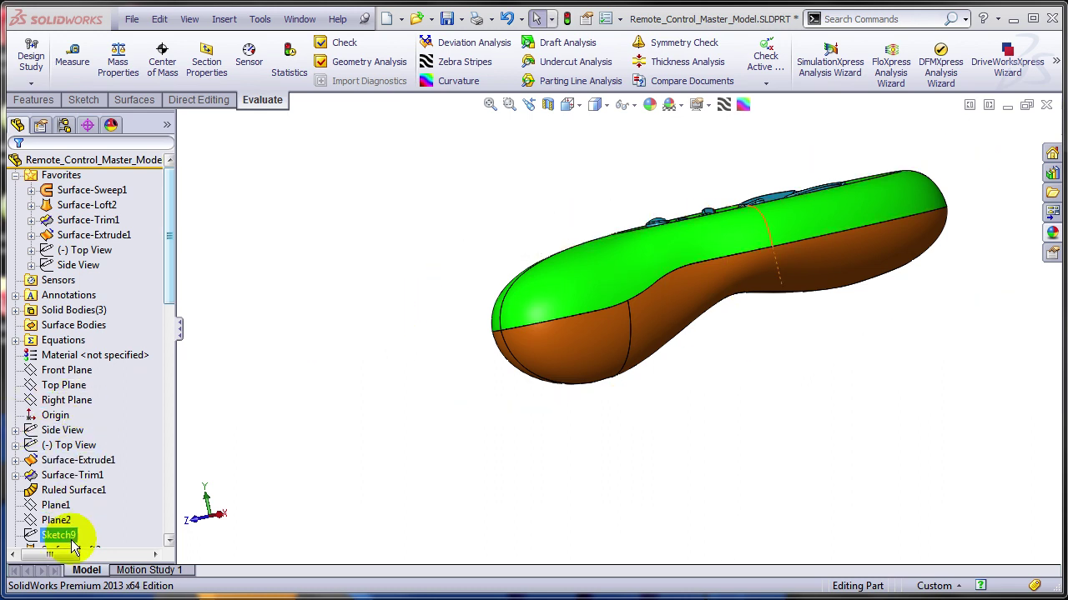
click(73, 490)
click(224, 445)
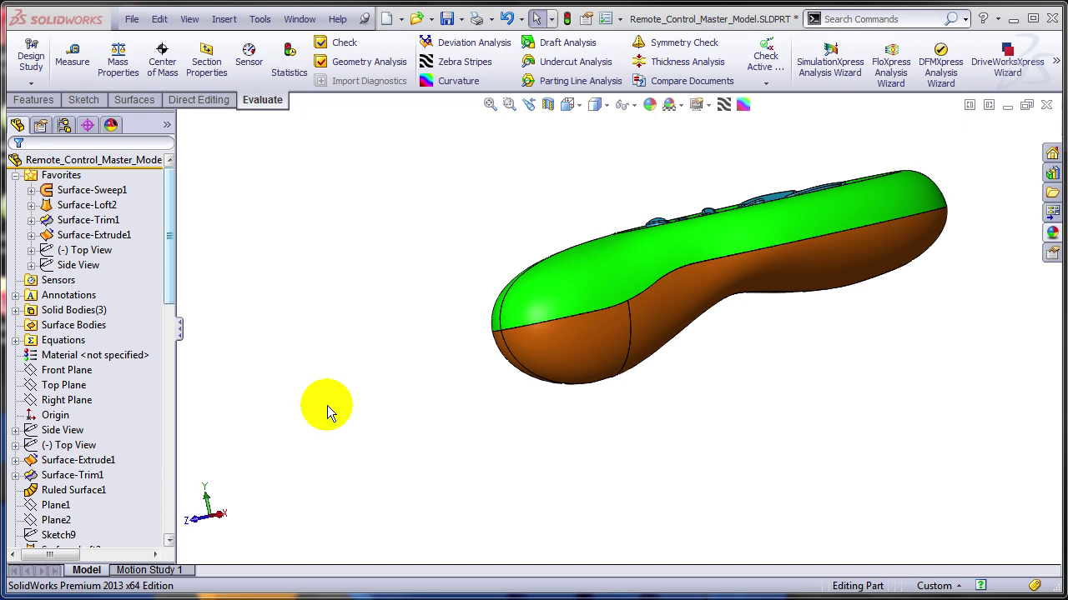
middle_drag(581, 171, 901, 210)
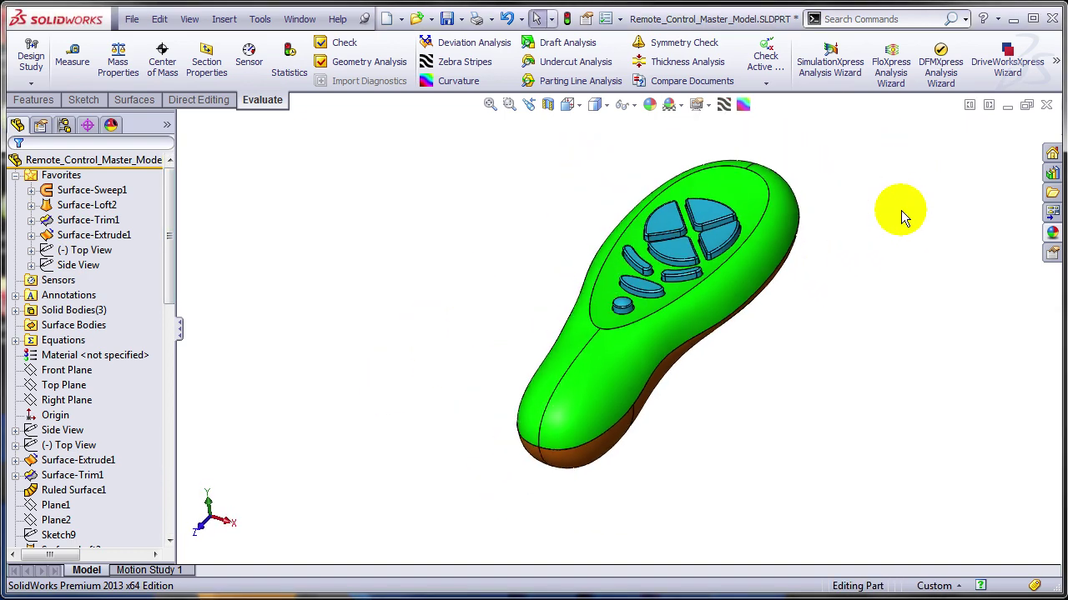